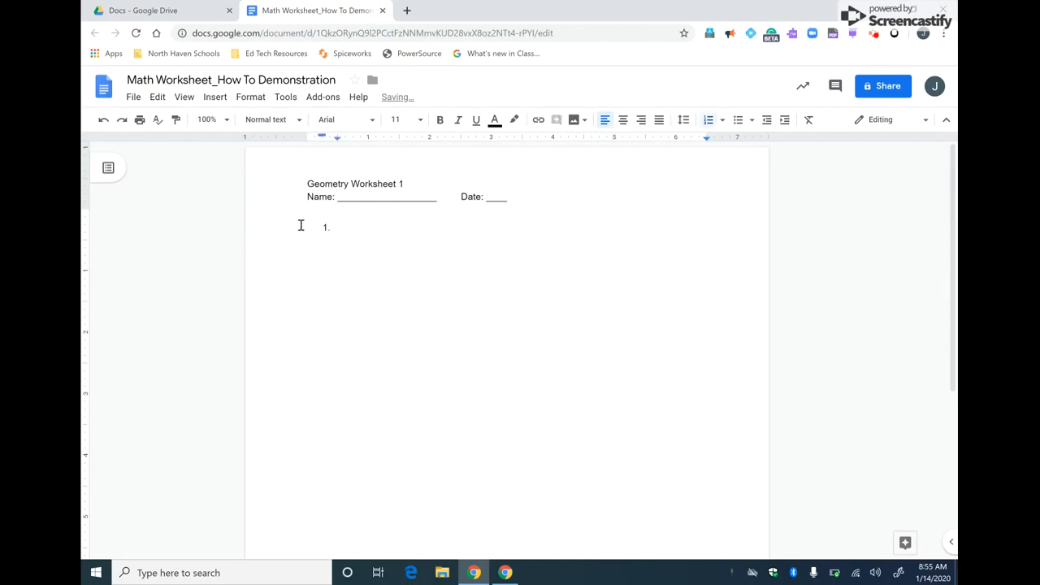
Insert an equation in list item 1 with the fraction x+3 over 2, followed by + 3x
click(216, 99)
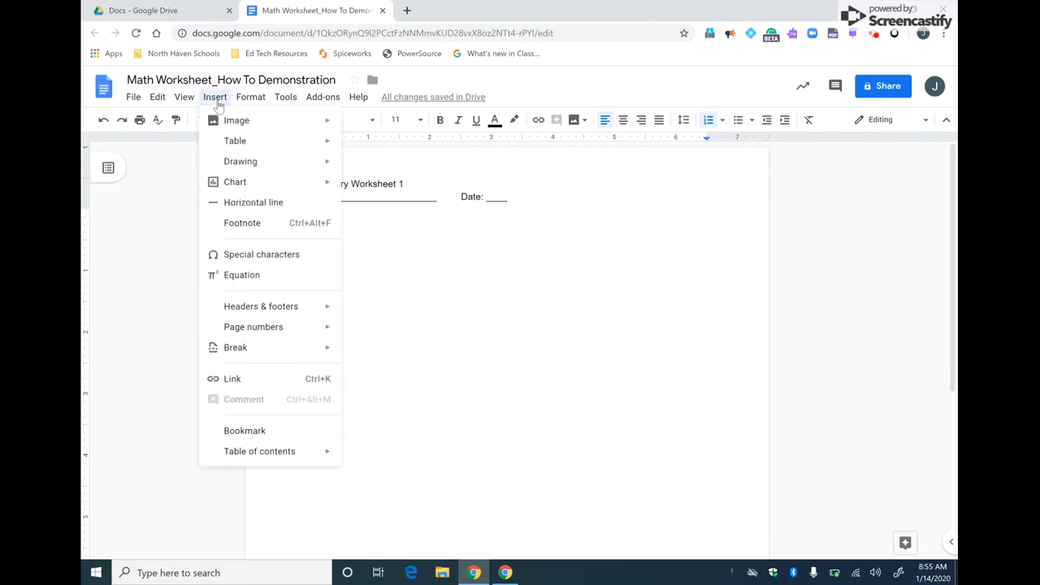
click(237, 275)
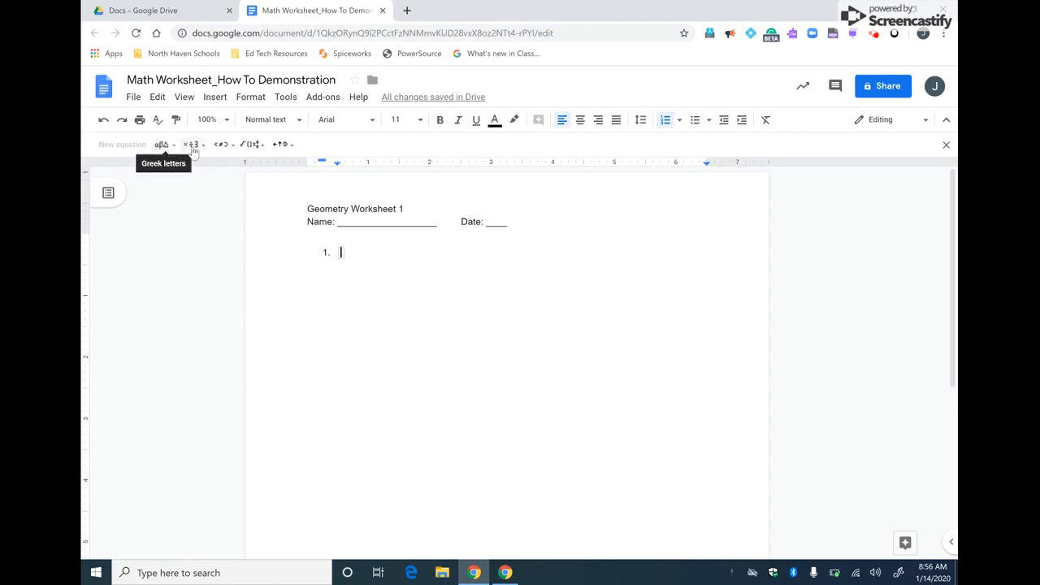
click(252, 145)
click(229, 147)
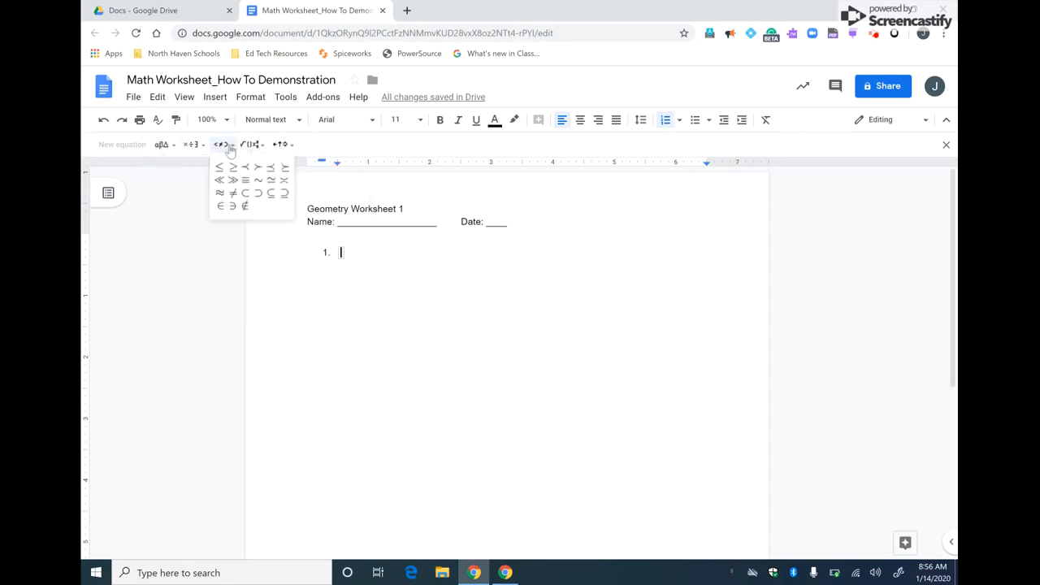
click(195, 145)
click(167, 148)
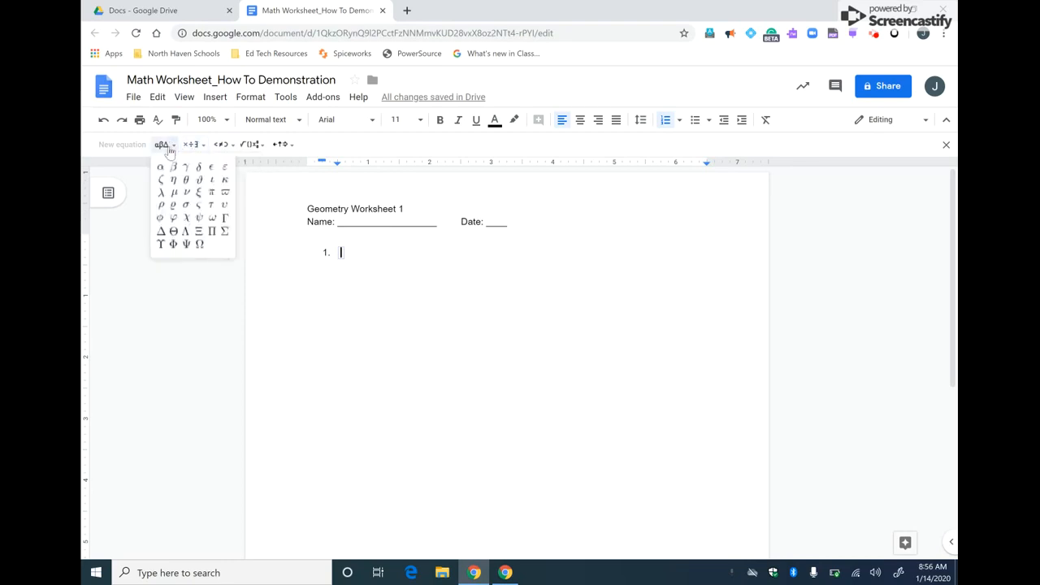
mouse_move(253, 153)
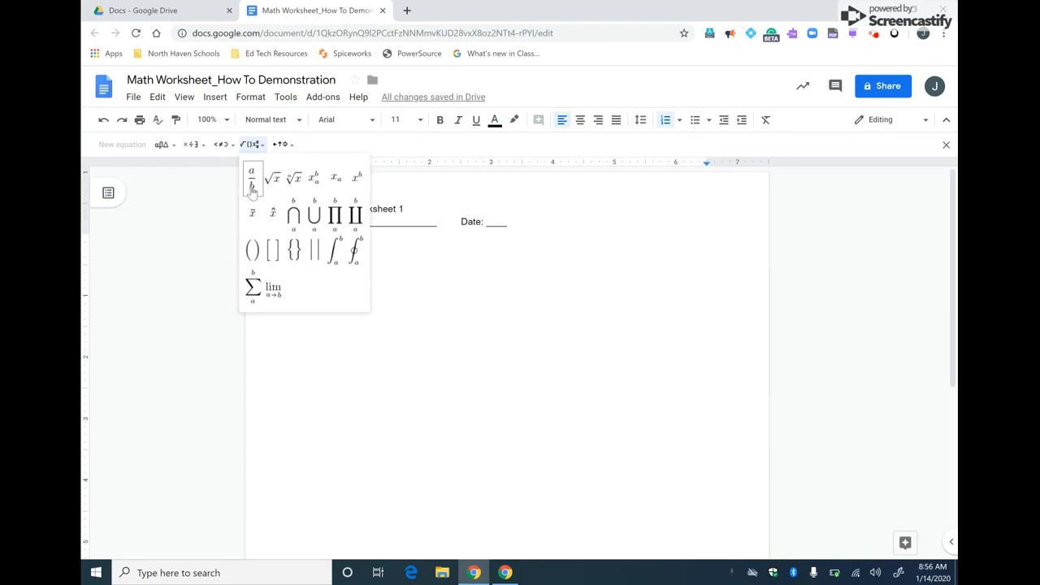
click(252, 187)
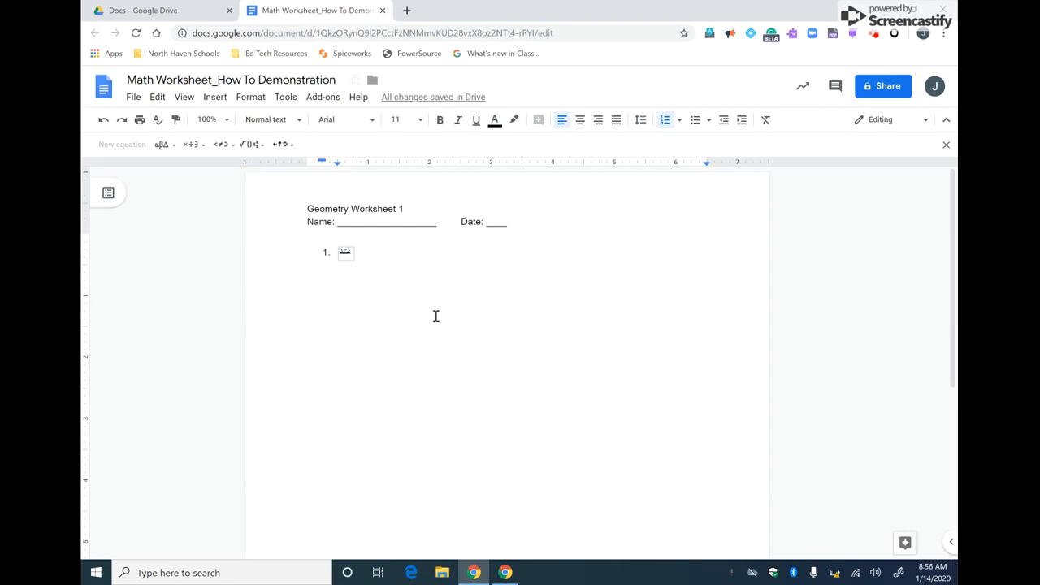
text(2)
key(Right)
text(+ 3x)
key(Right)
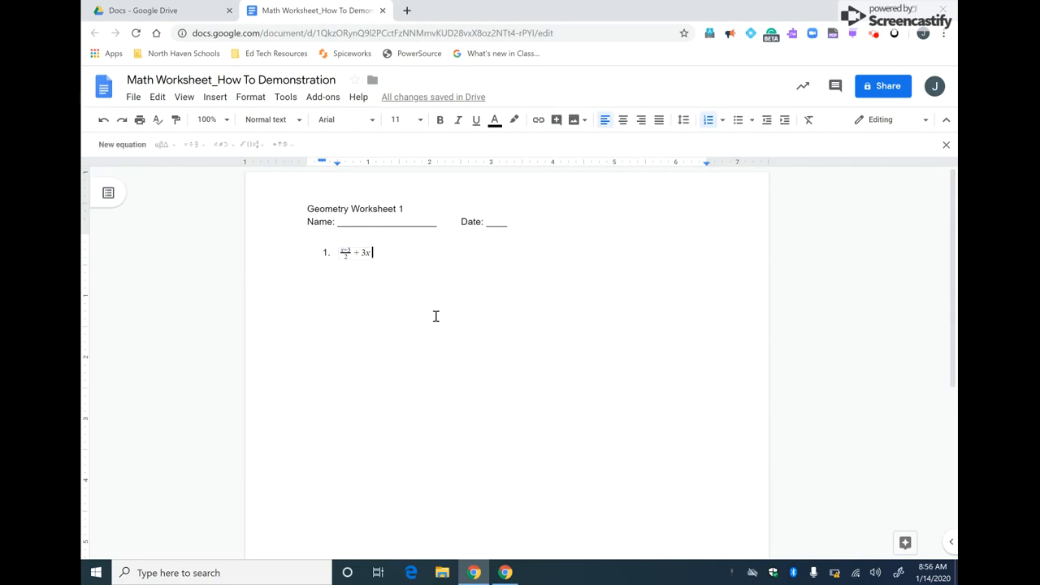
text(The)
key(BackSpace)
key(BackSpace)
key(BackSpace)
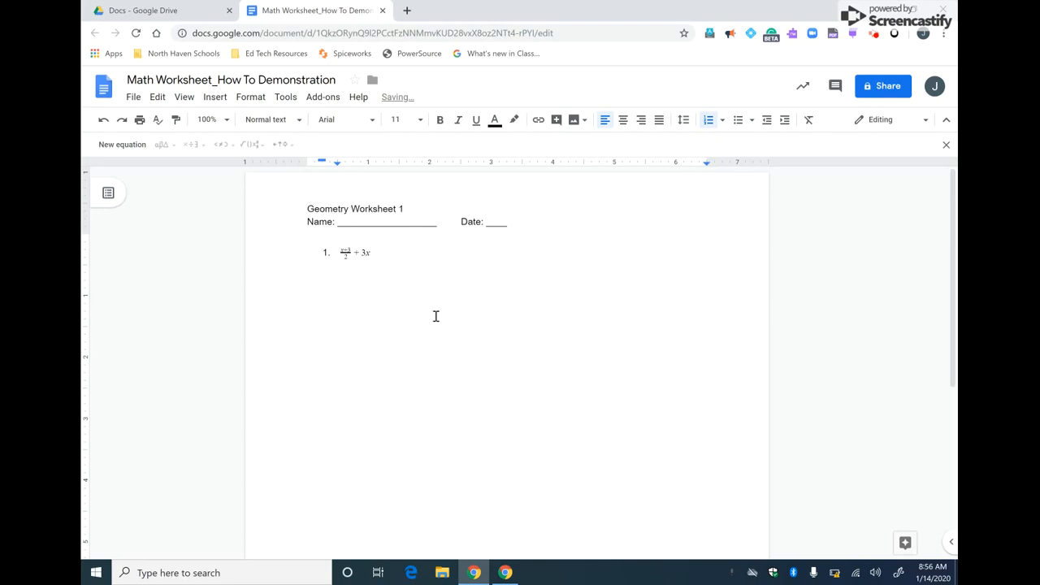
Add list item 2 and, in a new drawing there, draw a right triangle about 2.2 inches wide and high
key(Return)
click(216, 97)
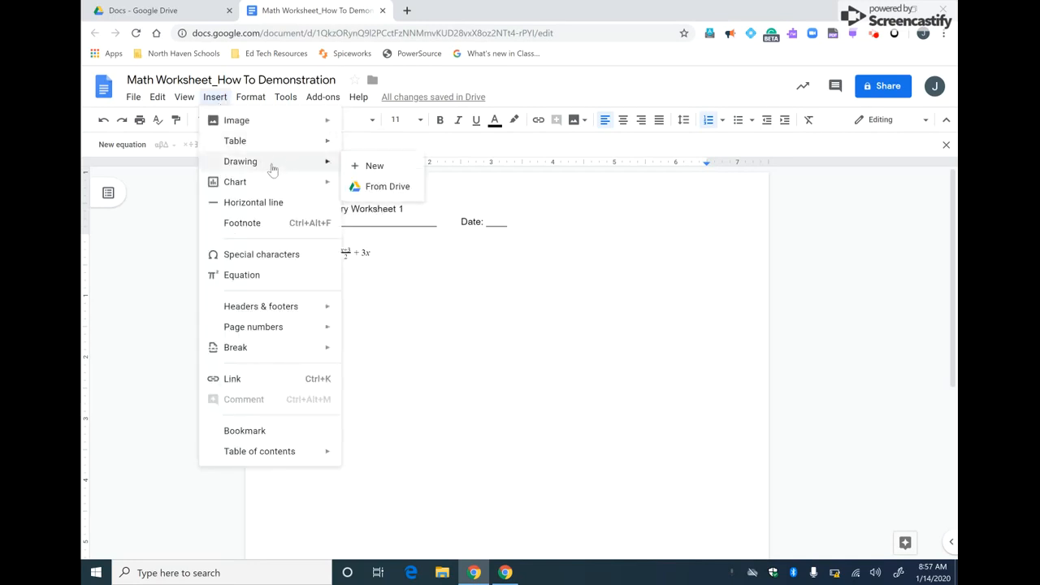
mouse_move(263, 162)
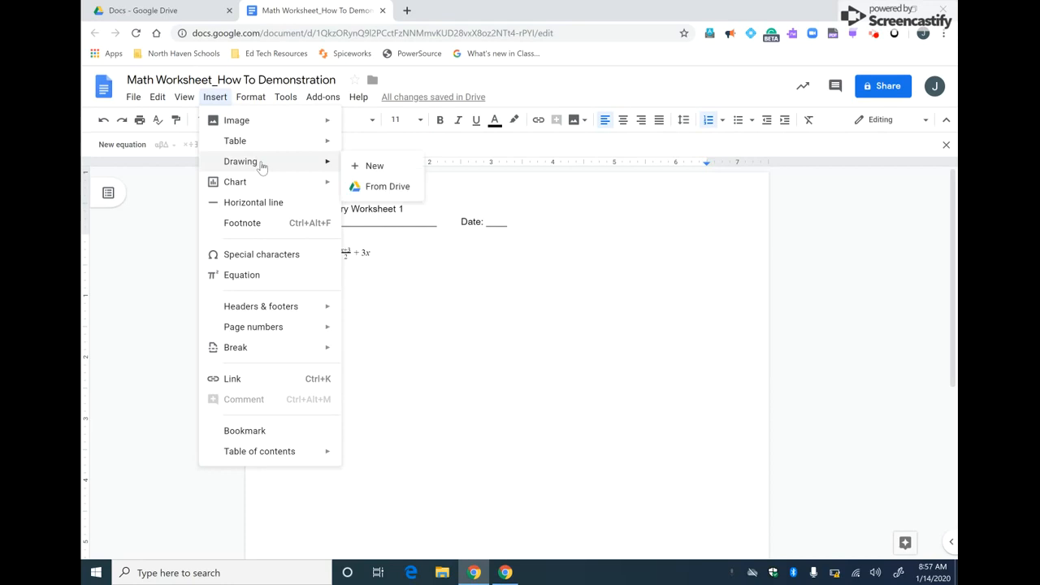
click(375, 168)
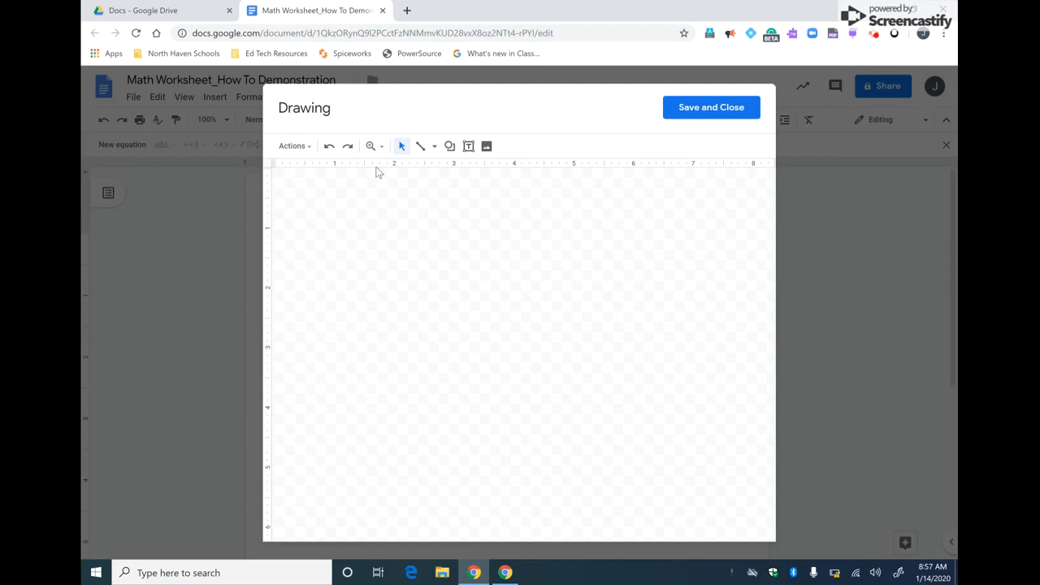
click(450, 147)
mouse_move(488, 171)
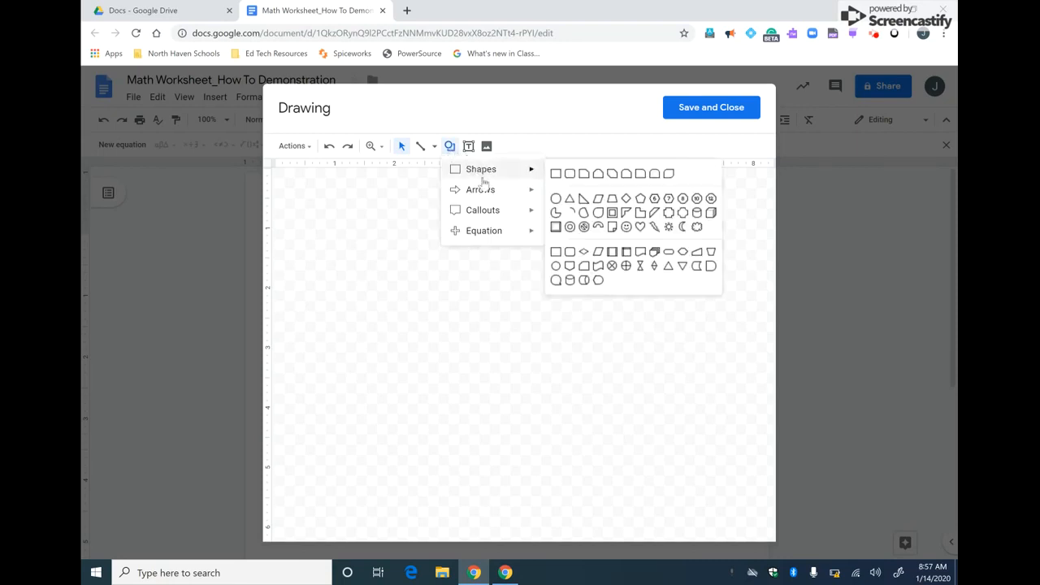
click(582, 200)
drag(424, 216, 556, 346)
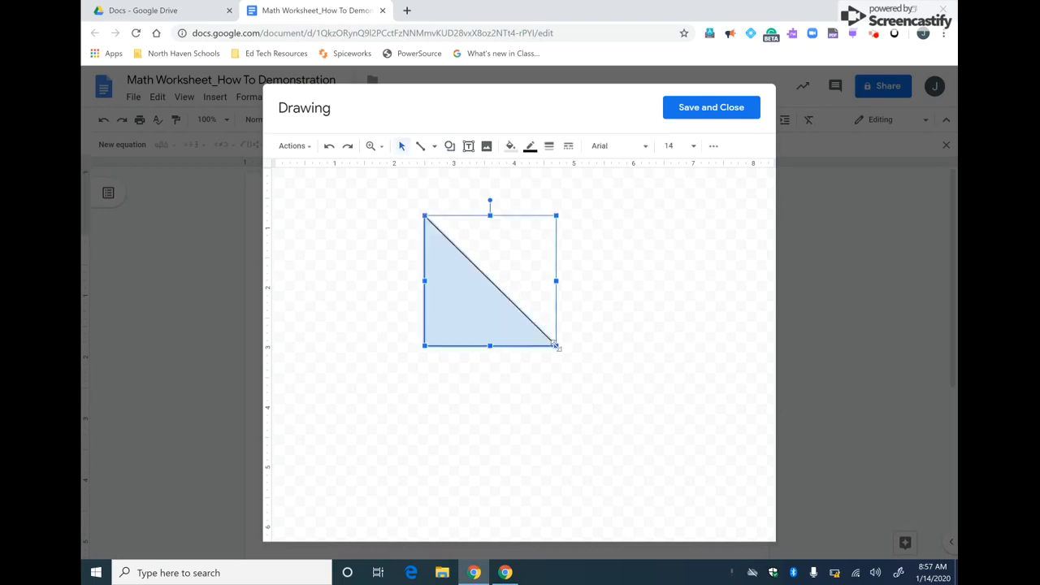
Make the triangle's fill transparent and give it a thicker border
click(510, 146)
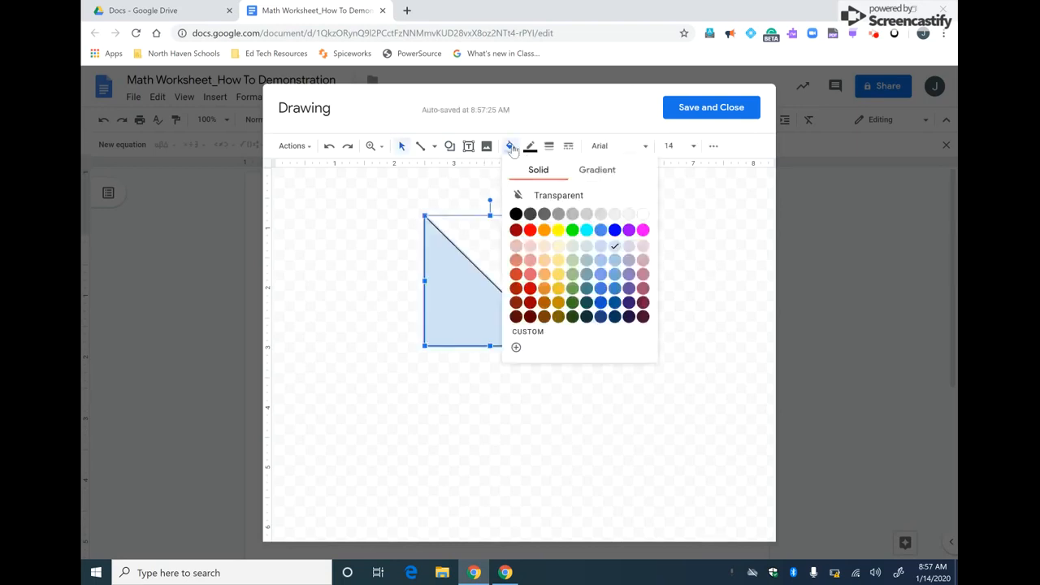
click(587, 196)
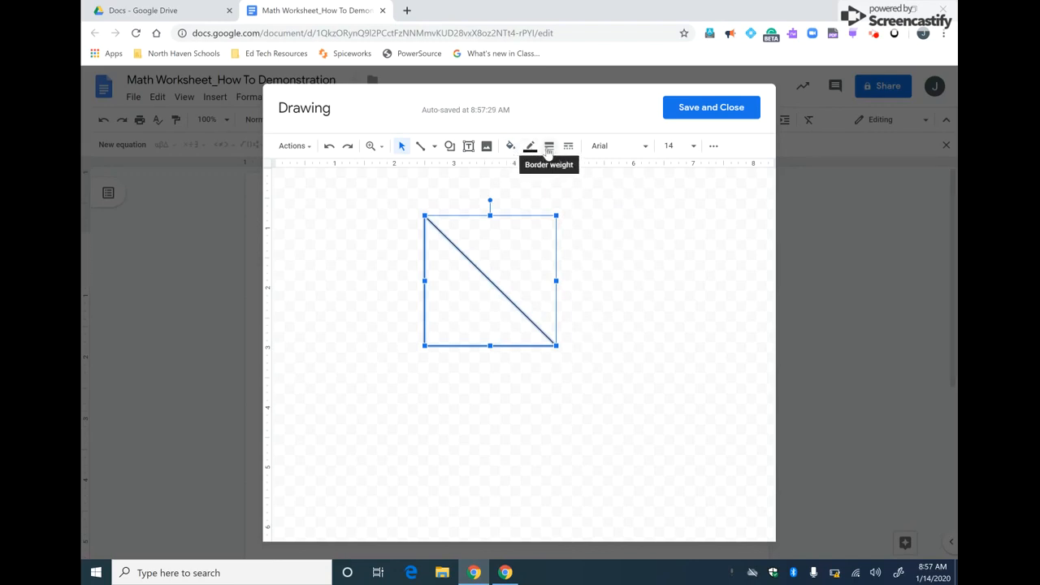
click(549, 146)
click(564, 192)
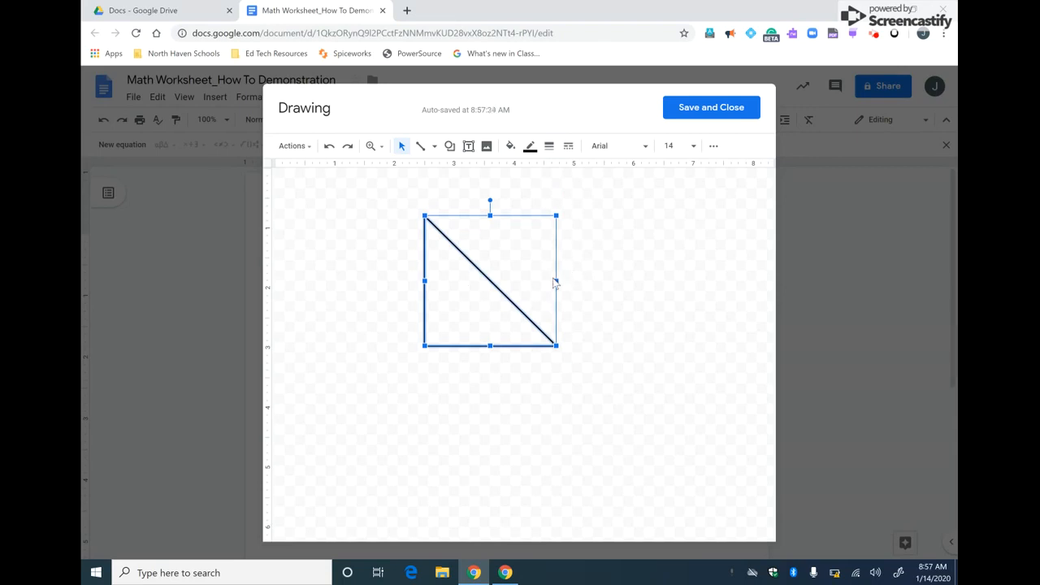
Narrow the triangle to about half its width, rotate it counterclockwise about 60 degrees, and save the drawing into the document
drag(556, 281, 487, 286)
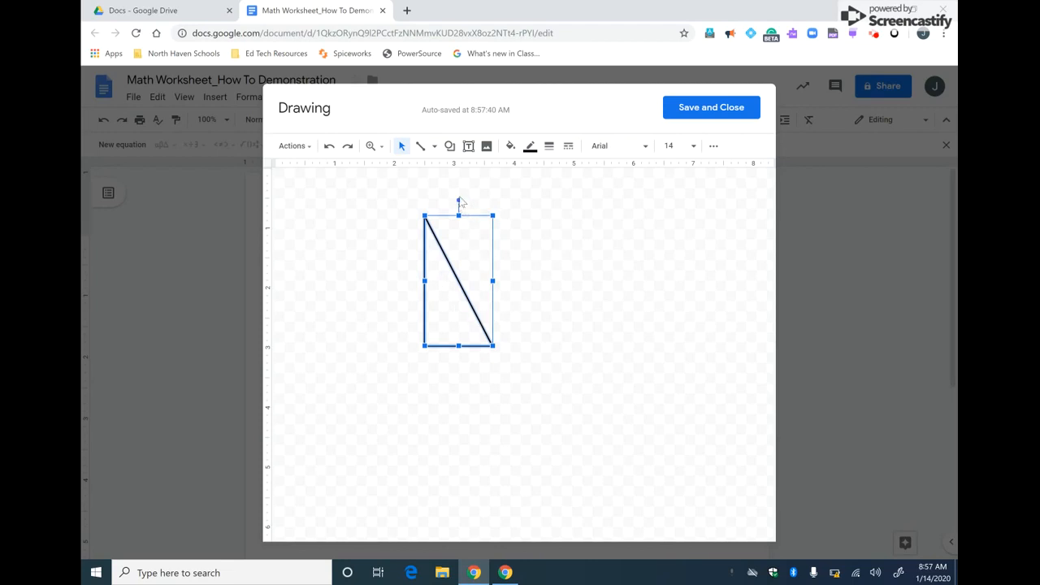
drag(458, 202, 390, 243)
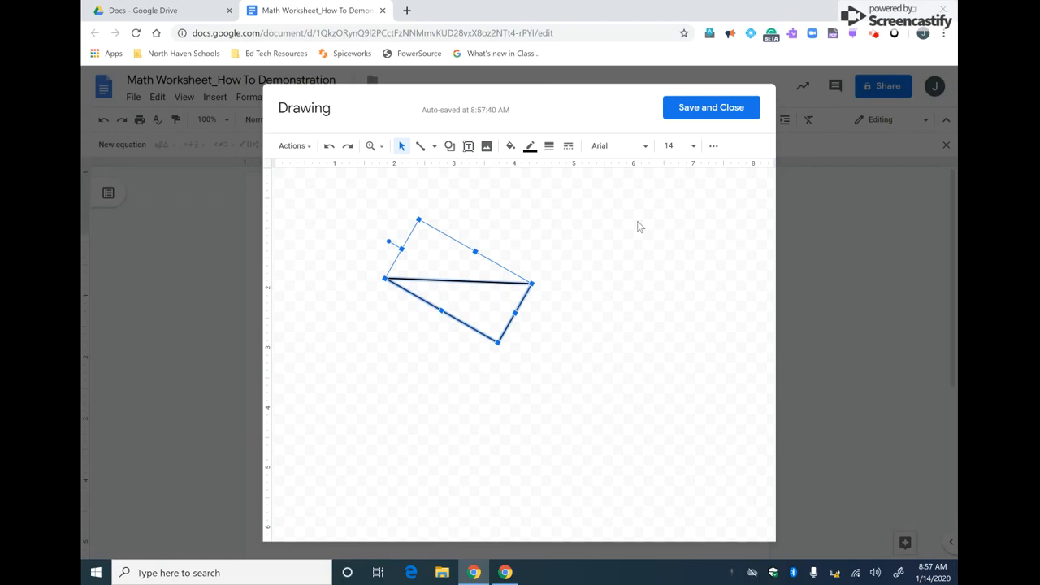
click(729, 112)
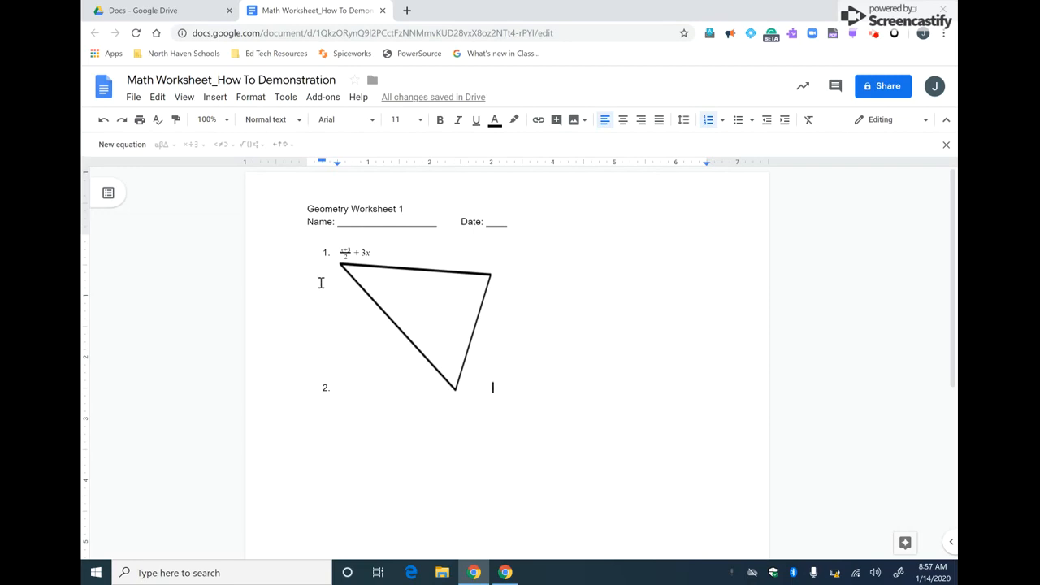
Set the triangle drawing to wrap text with a 0" margin
click(404, 301)
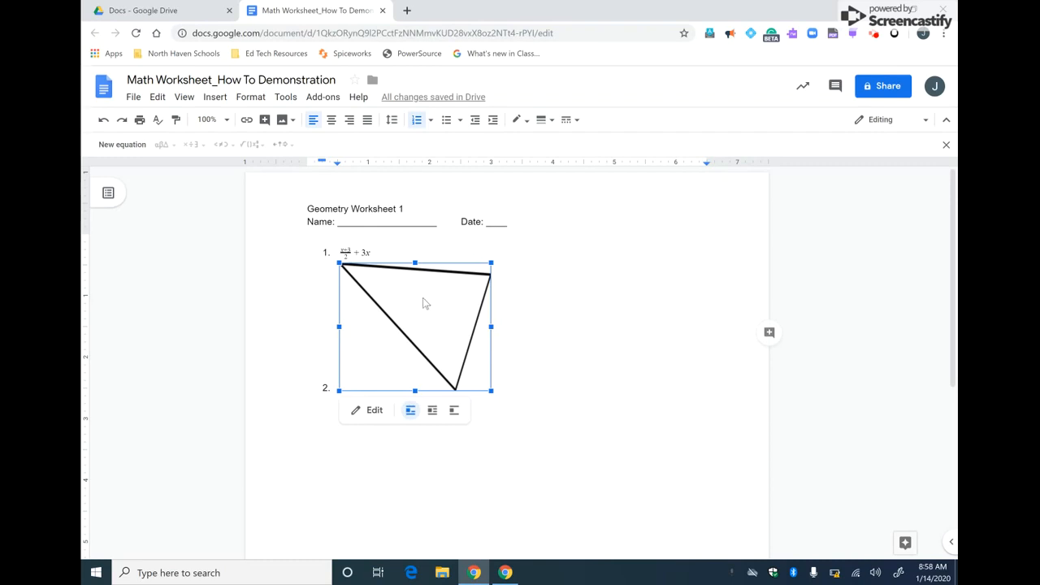
click(434, 413)
click(526, 413)
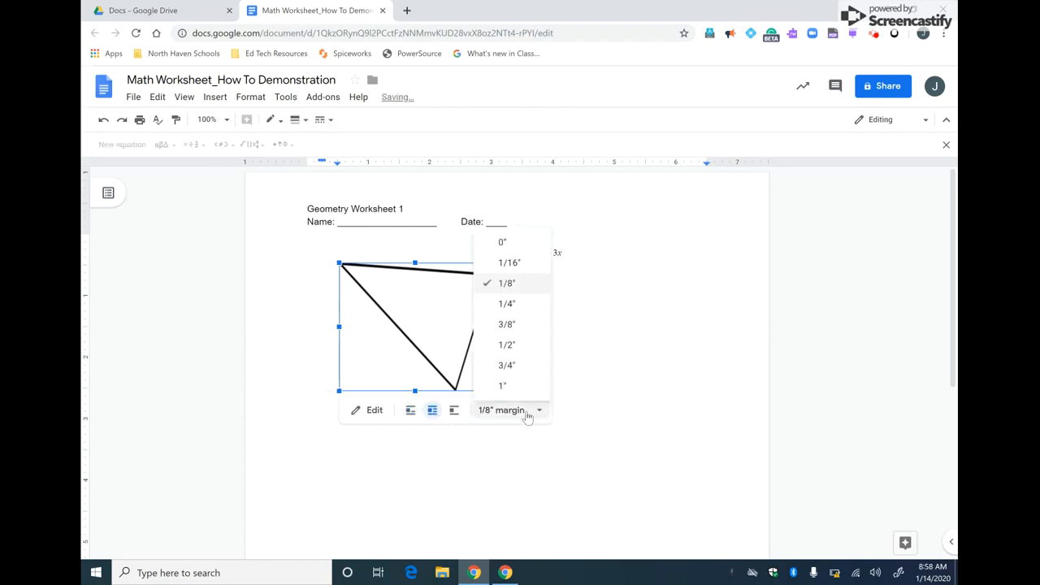
click(529, 237)
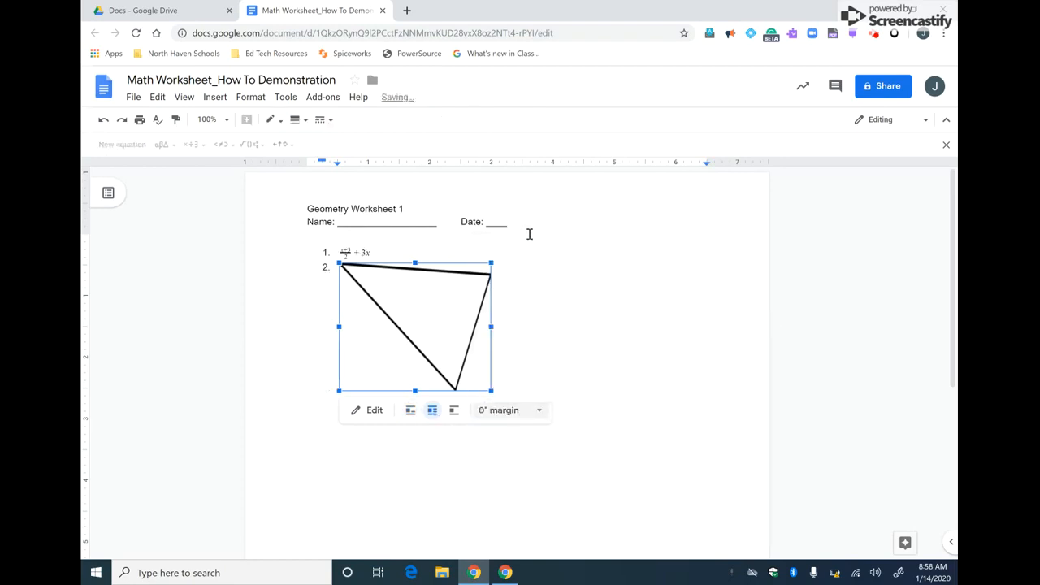
Add blank lines after the equation in list item 1 to separate it from list item 2
click(398, 249)
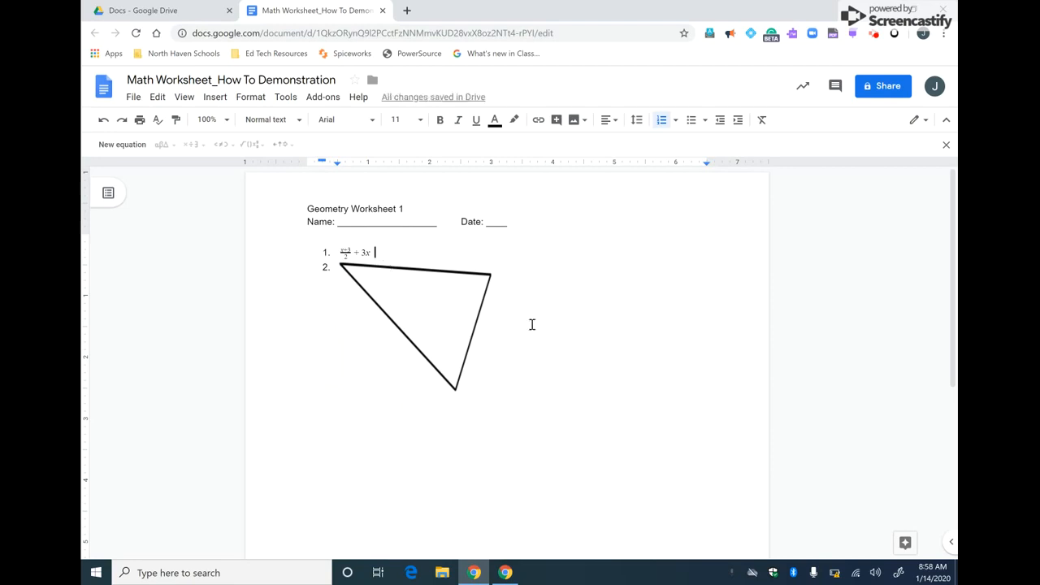
key(Return)
key(Return)
key(Return)
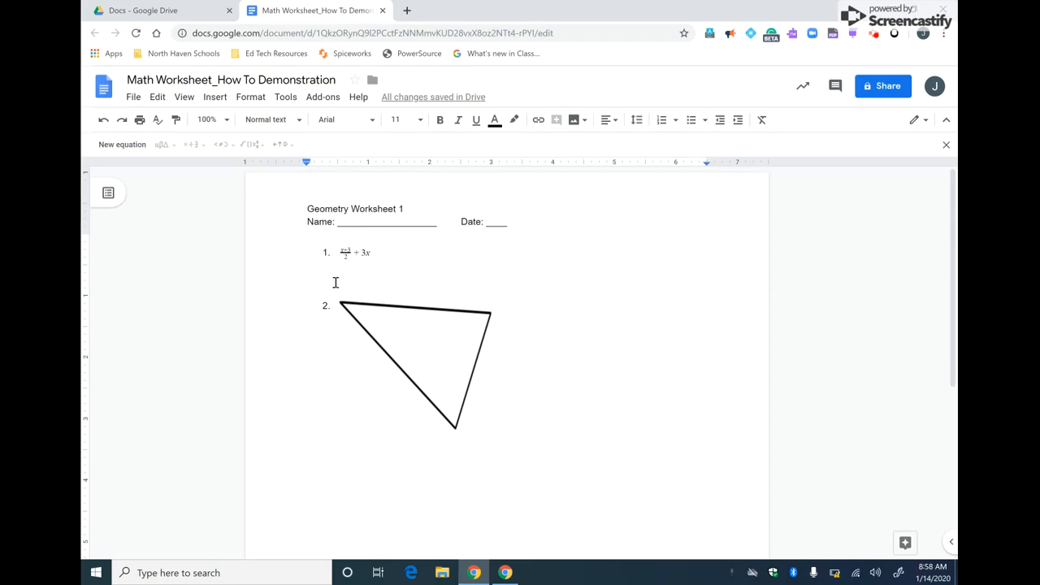
Nudge the triangle drawing slightly down and to the right, away from the number 2
scroll(493, 323, down, 1)
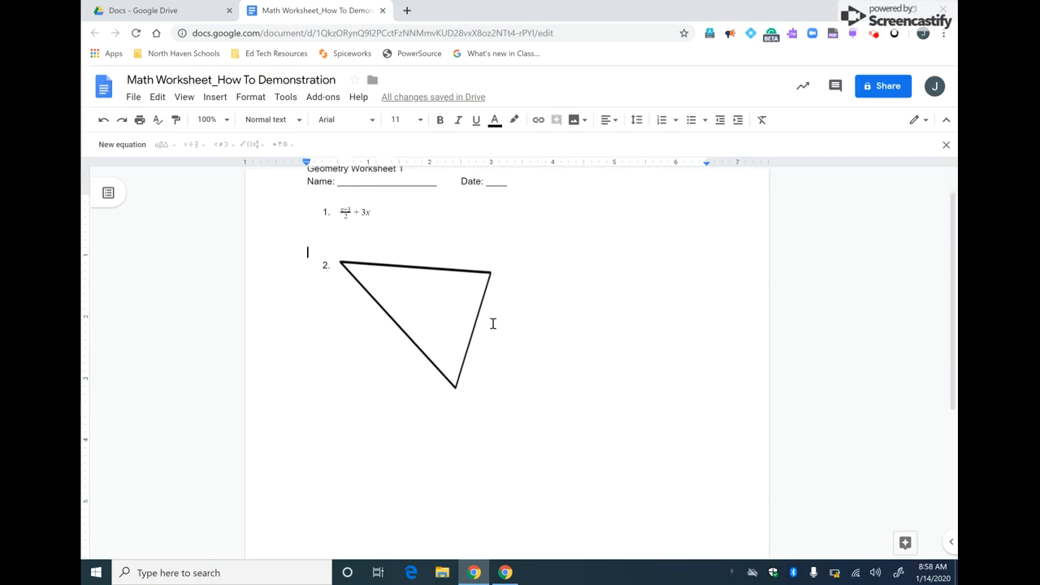
click(436, 306)
key(Down)
key(Left)
key(Right)
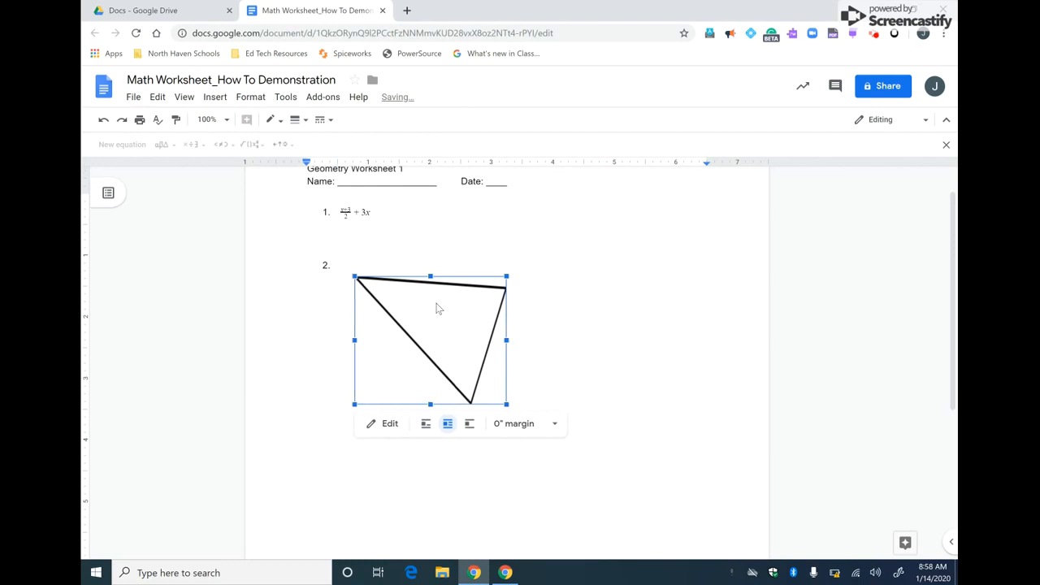
key(Up)
key(Down)
Add further numbered lines after list item 2 to make room around the triangle
click(337, 268)
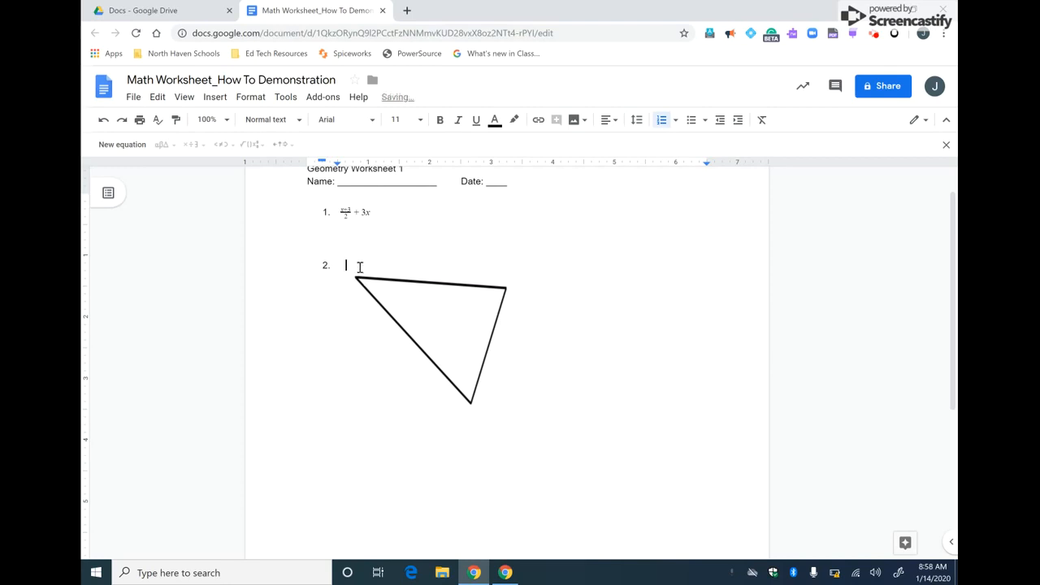
key(Return)
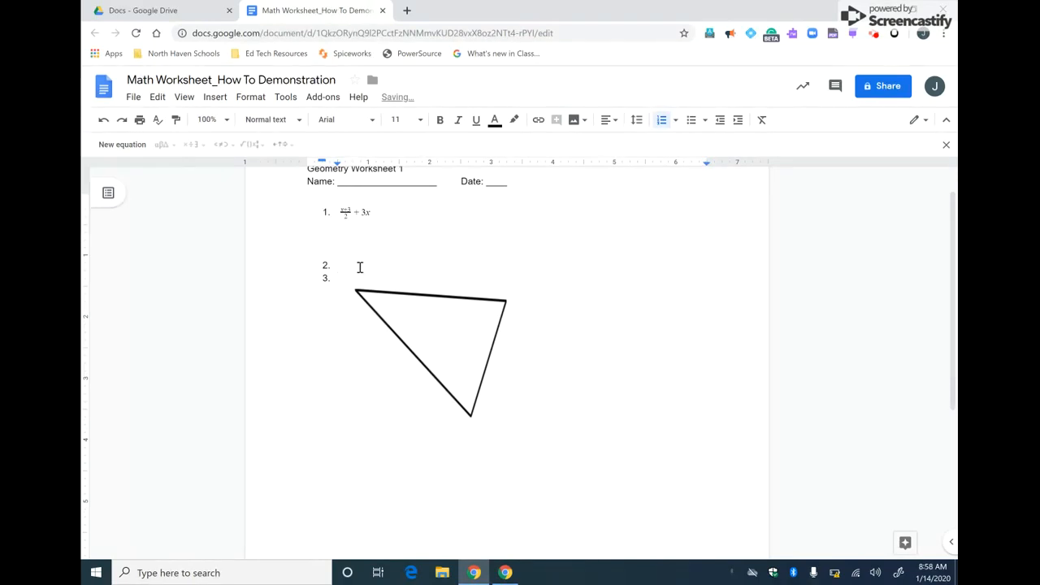
key(Up)
key(Return)
key(Return)
key(Return)
key(Return)
key(Return)
key(Return)
key(Return)
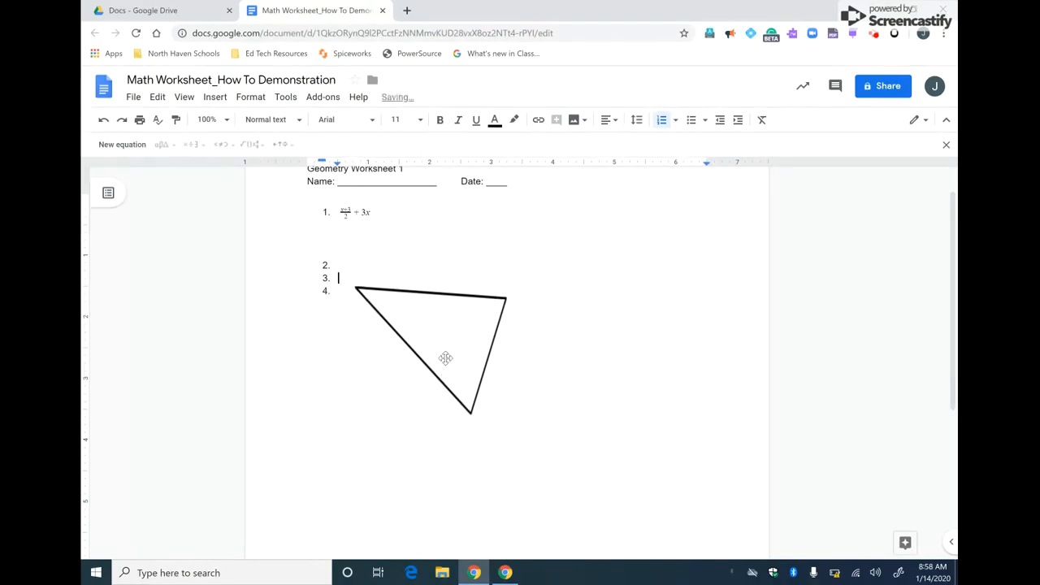
Move the triangle up beside the number 2 and add blank lines so that list item 3 sits below it
drag(445, 359, 429, 299)
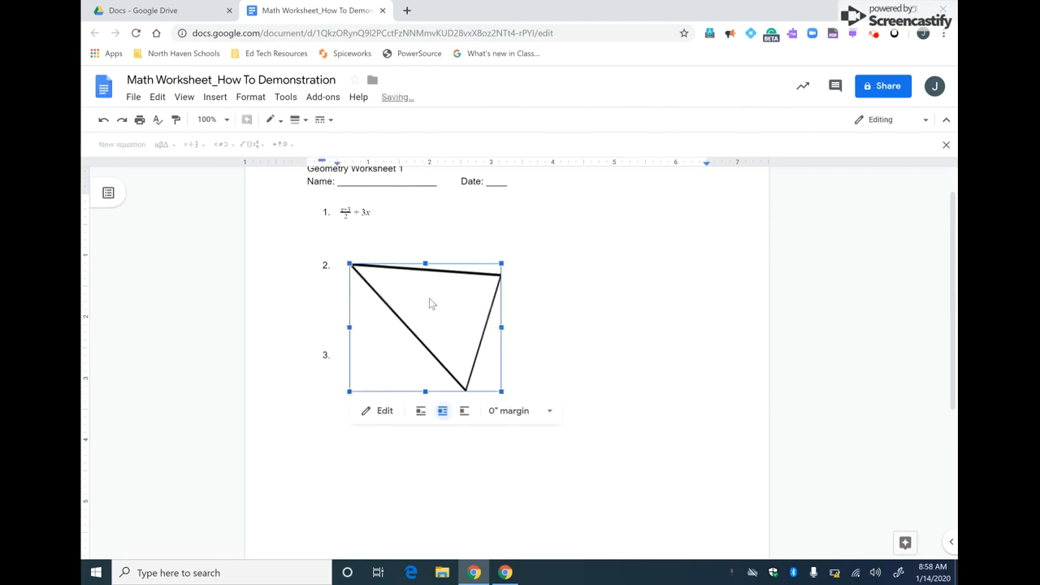
click(334, 354)
key(Up)
key(Return)
key(Return)
key(Return)
key(Return)
key(Return)
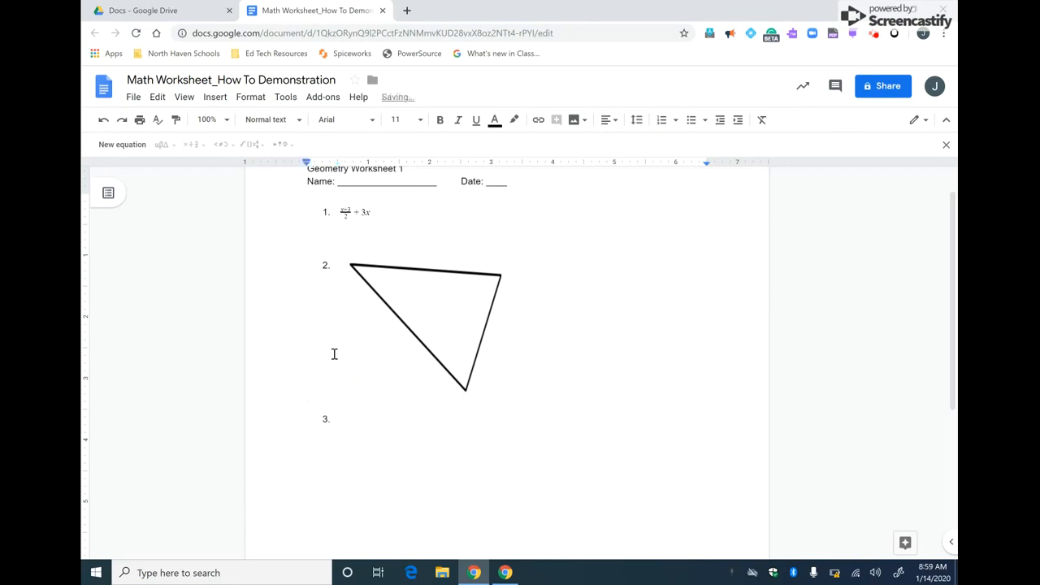
Enter 65 in list item 3, followed by a single degree sign found by searching the special characters for "degree"
click(337, 419)
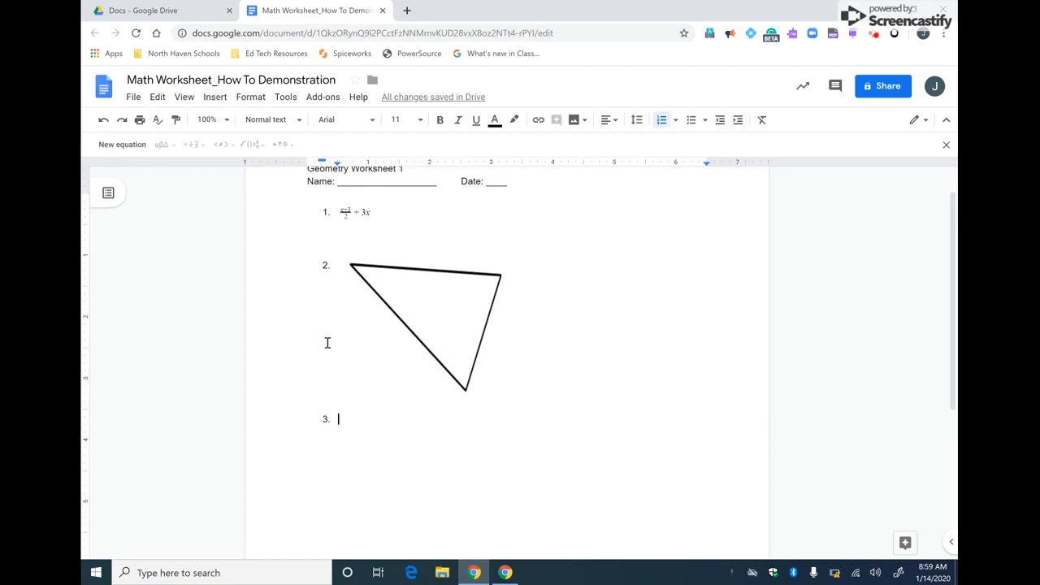
text(65)
click(216, 97)
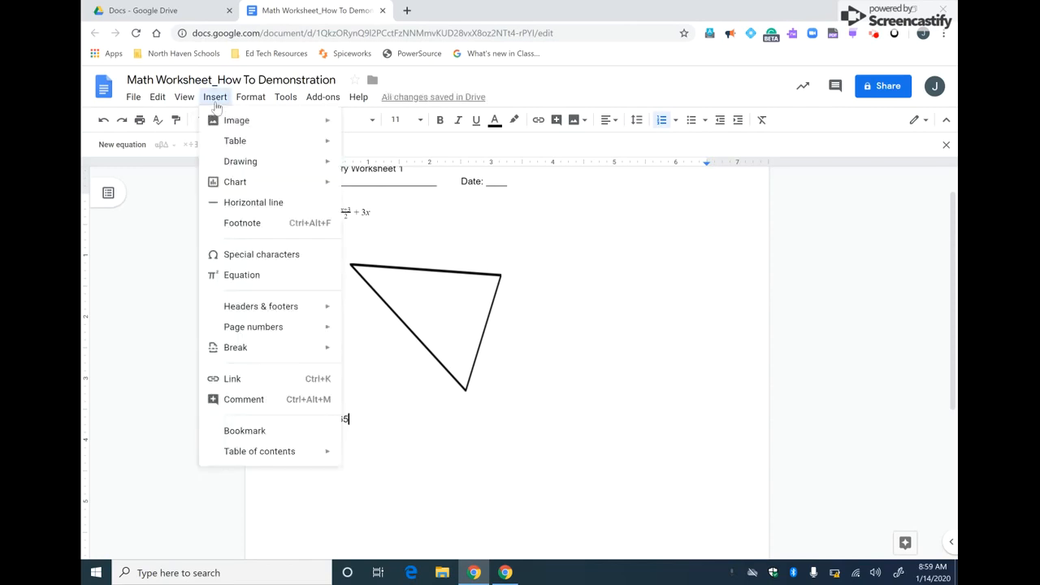
click(312, 257)
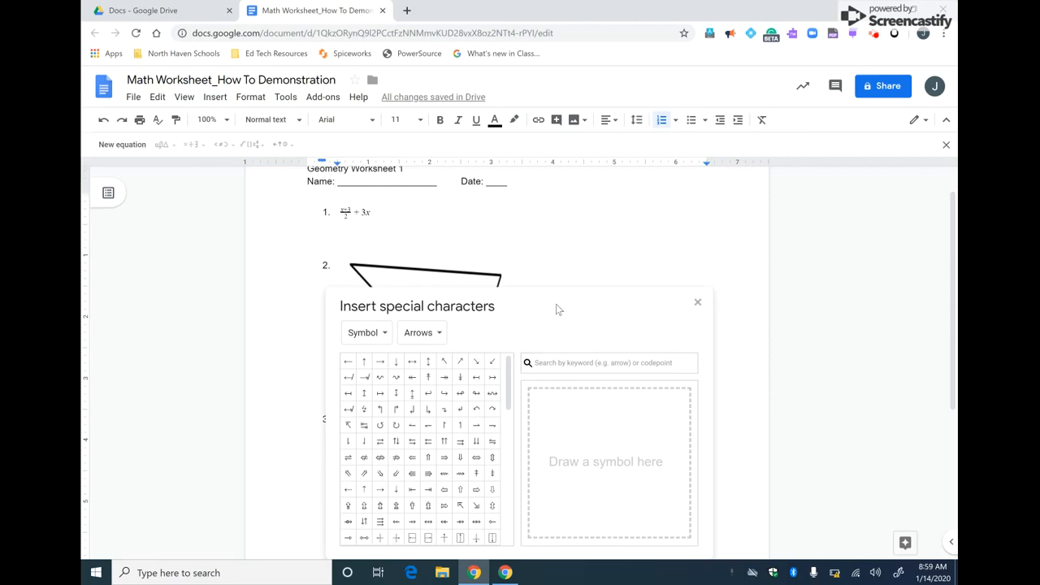
click(545, 362)
text(d)
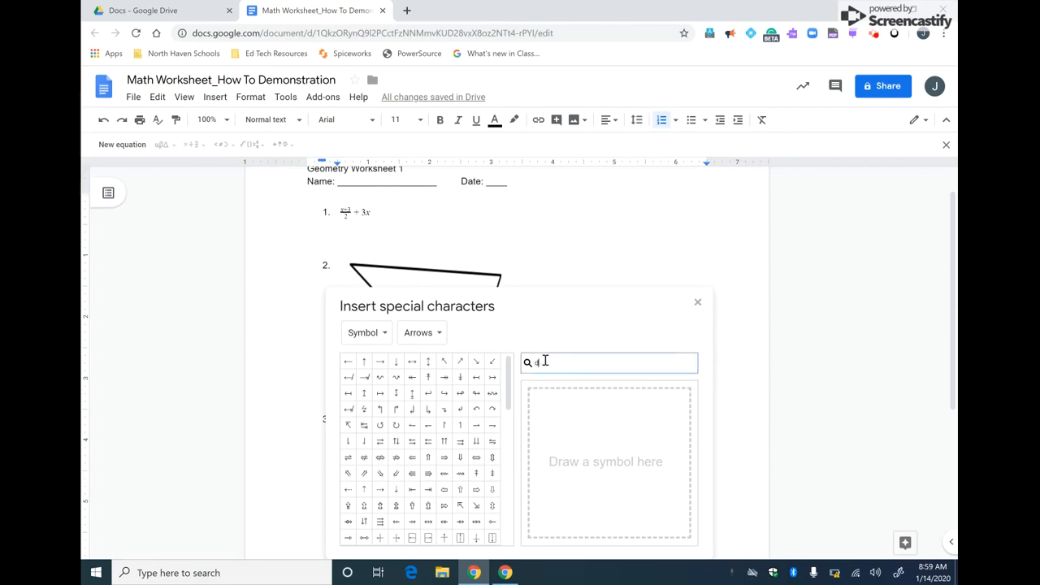
text(egree)
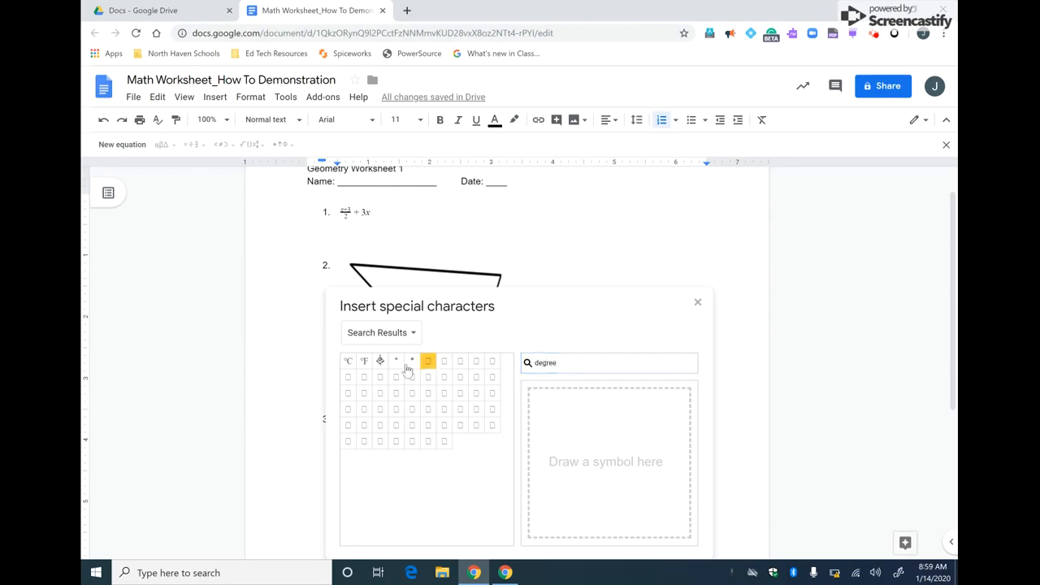
click(399, 369)
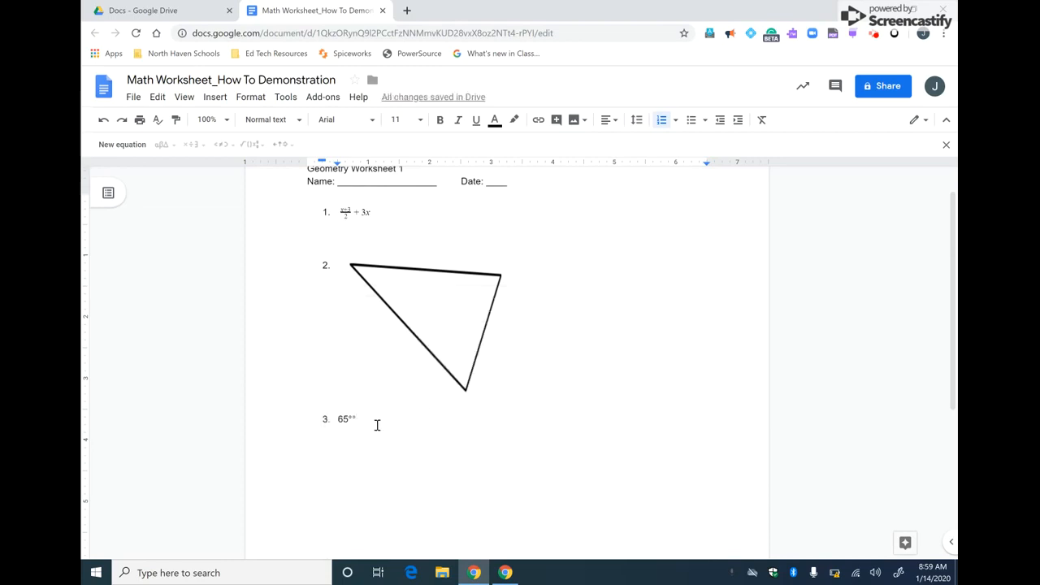
key(BackSpace)
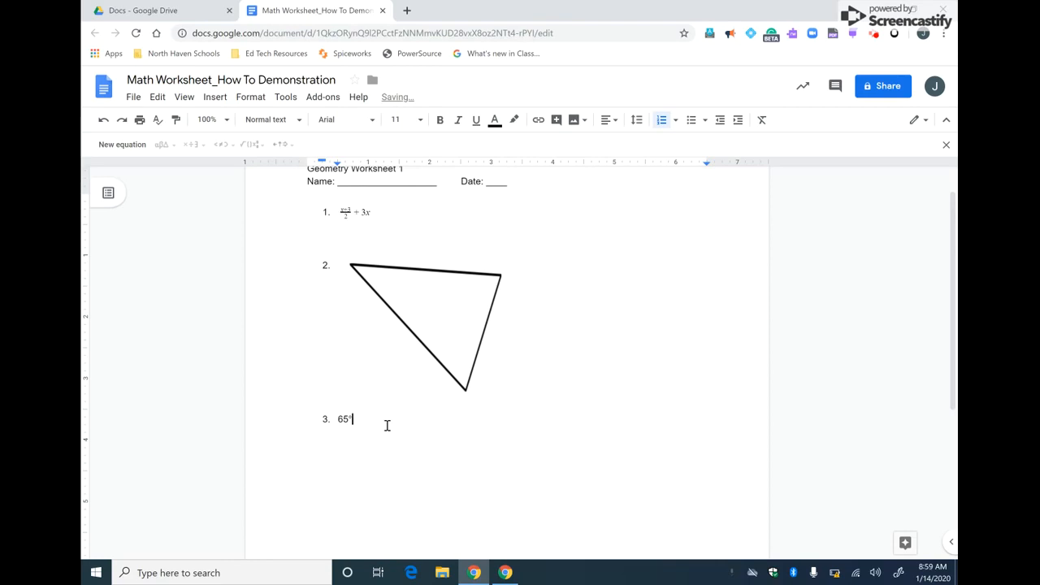
Add blank space below the 65° item and place the cursor in list item 4
key(Return)
key(Return)
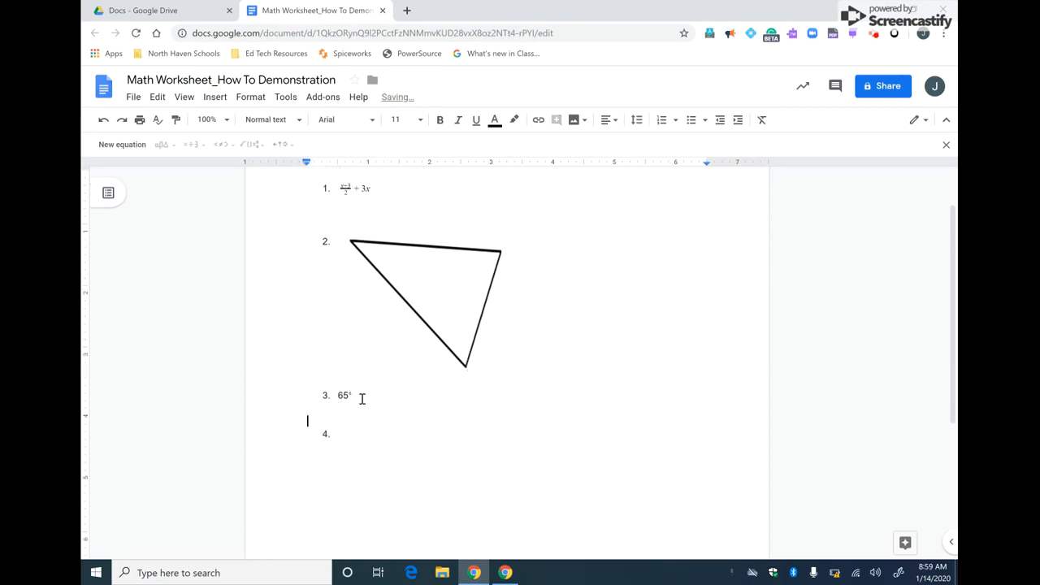
key(BackSpace)
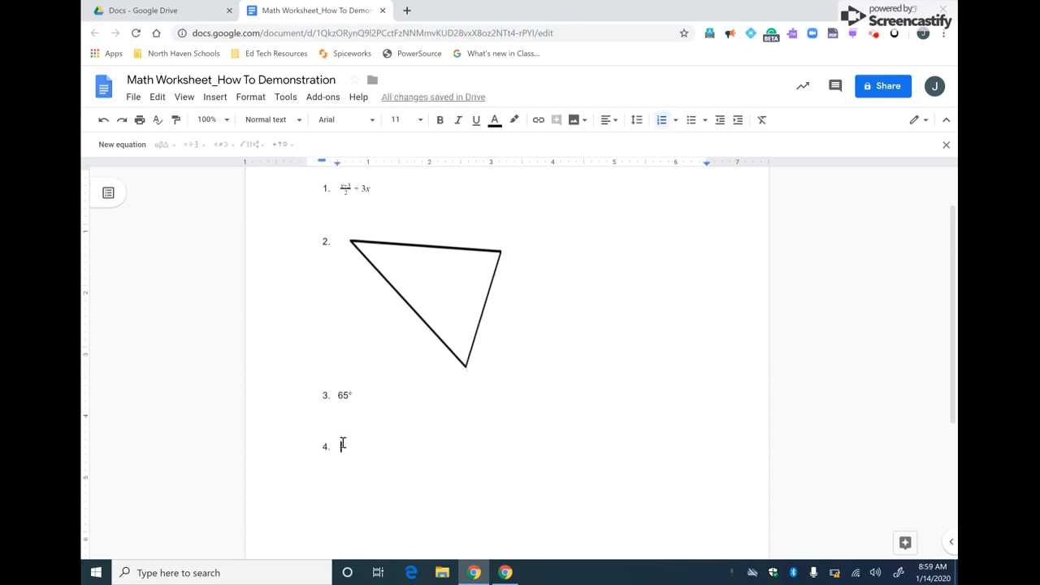
Use the EquatIO graph editor to insert a graph of y = x + 2 in list item 4
click(749, 35)
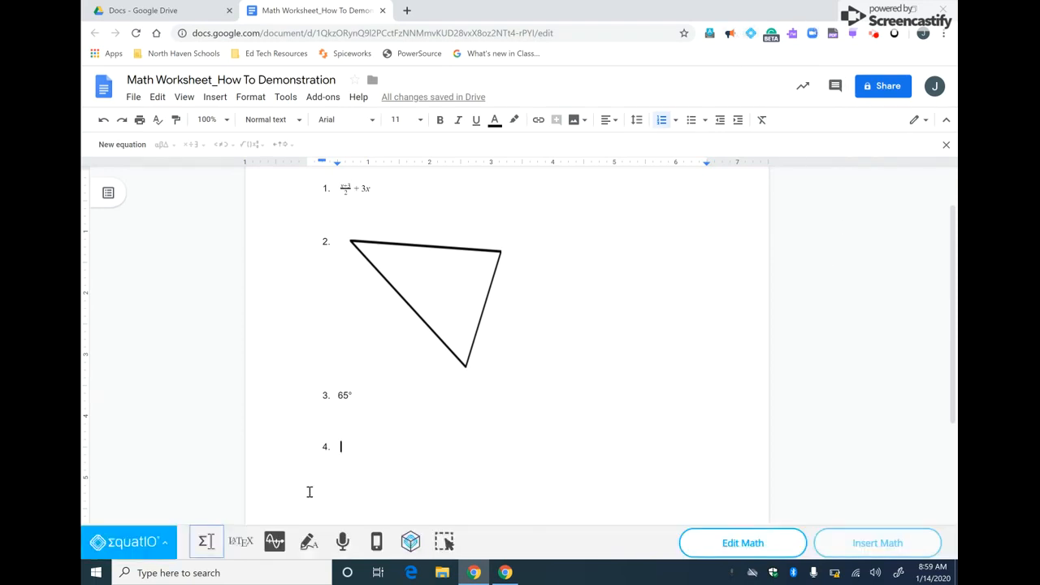
click(275, 542)
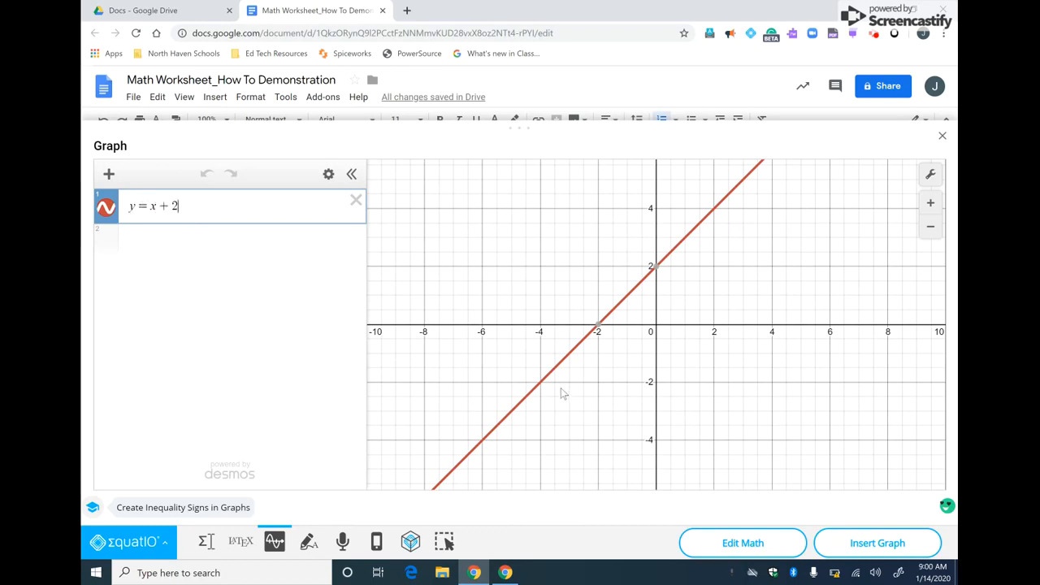
click(876, 543)
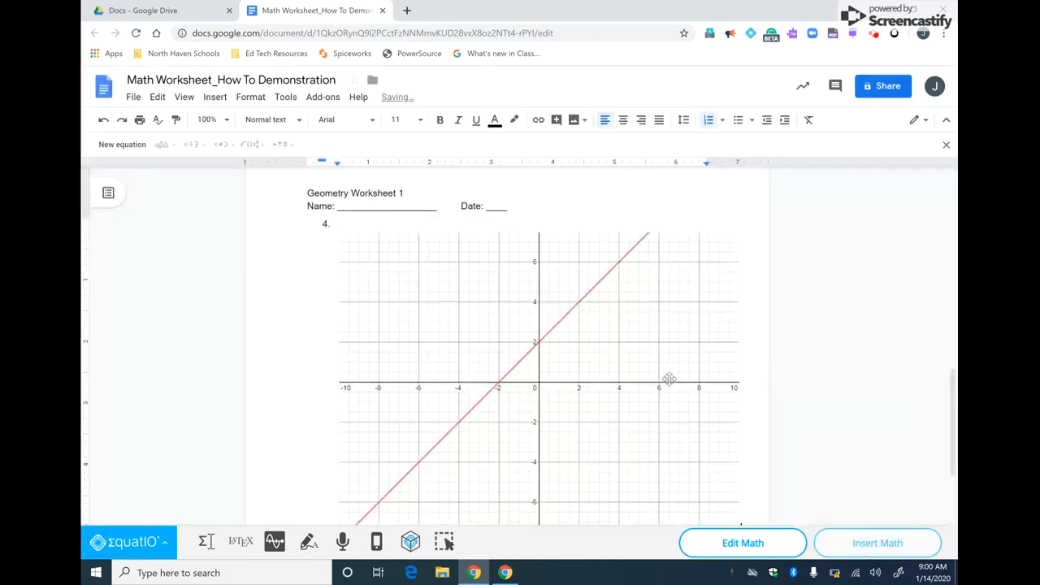
Crop the inserted graph to a small square around the origin, spanning about -2 to 2 on both axes
click(537, 356)
click(598, 120)
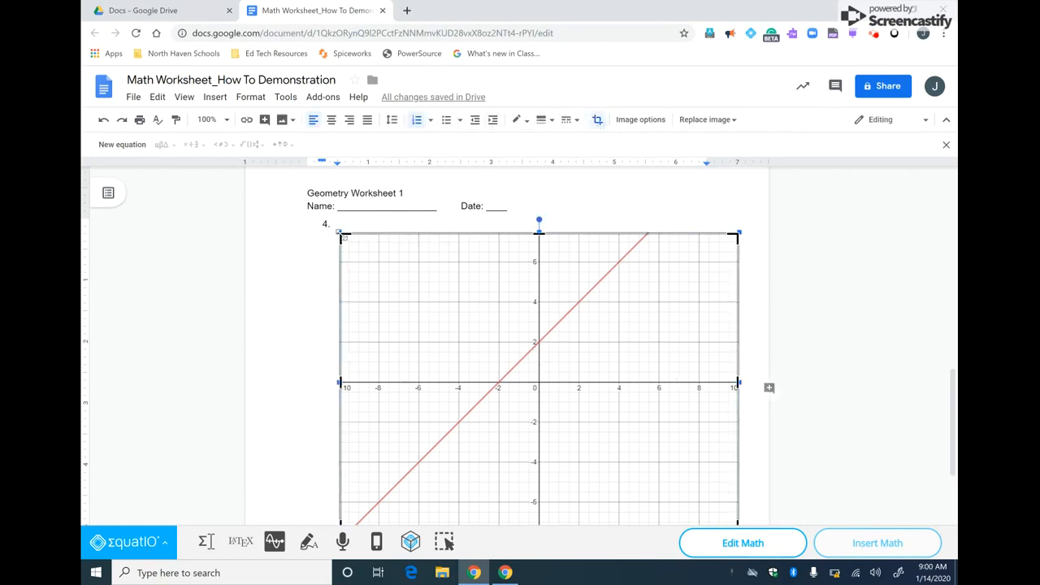
drag(342, 237, 498, 338)
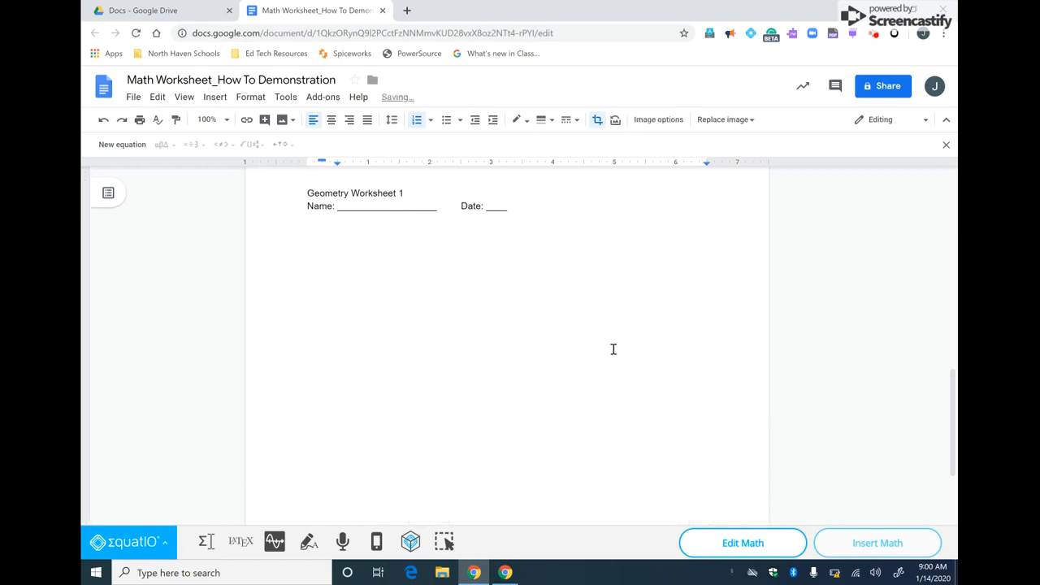
scroll(538, 347, up, 6)
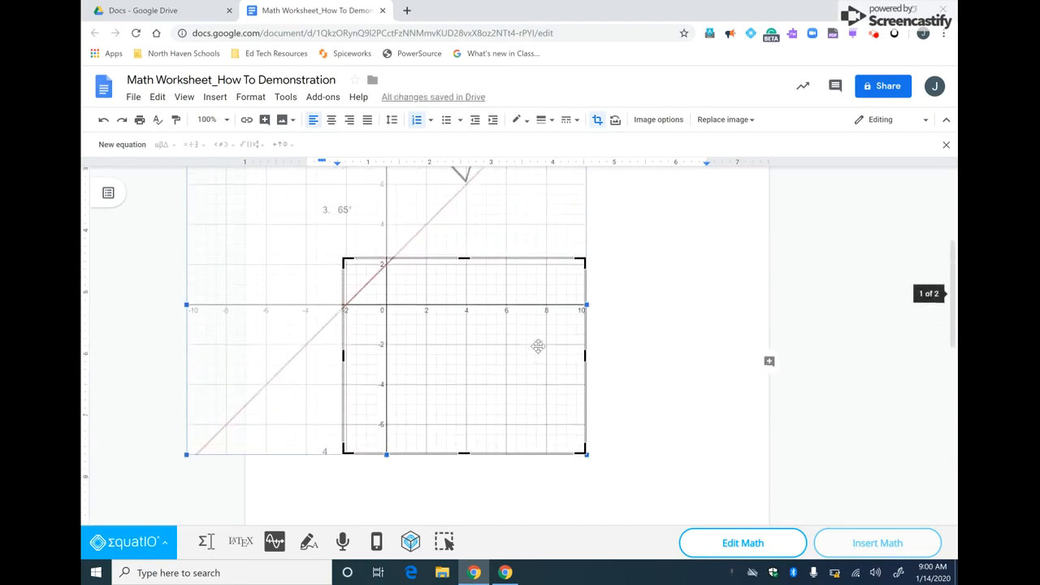
drag(582, 454, 421, 350)
click(615, 316)
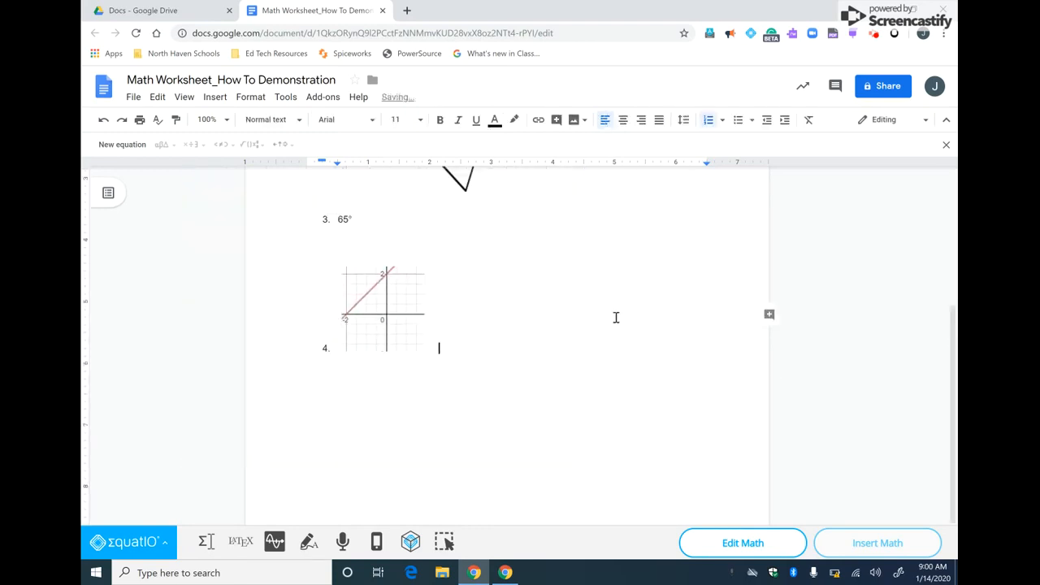
Set the cropped graph to wrap text with a 0" margin so the number 4 sits beside it
click(387, 297)
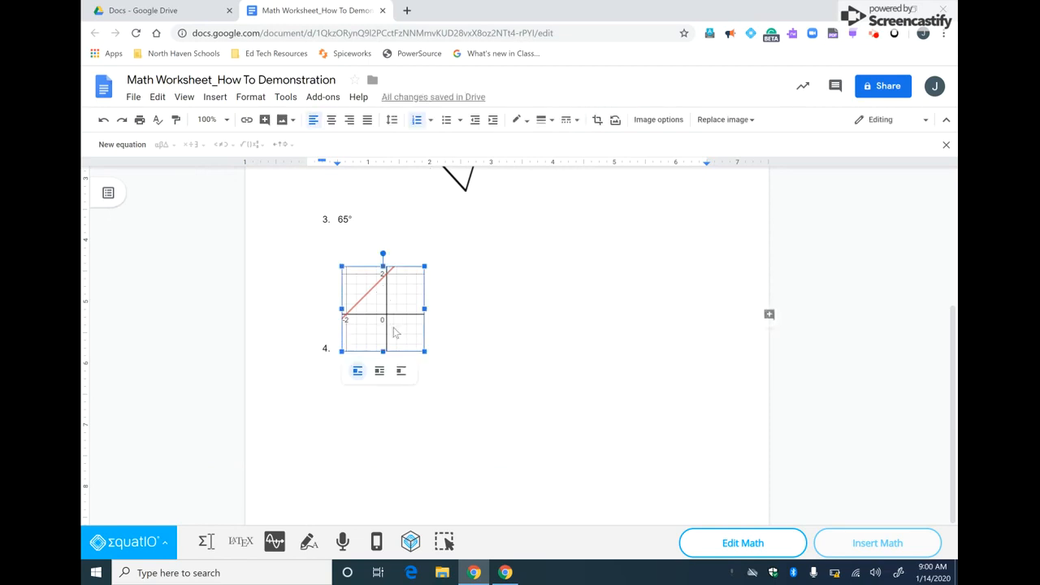
click(379, 371)
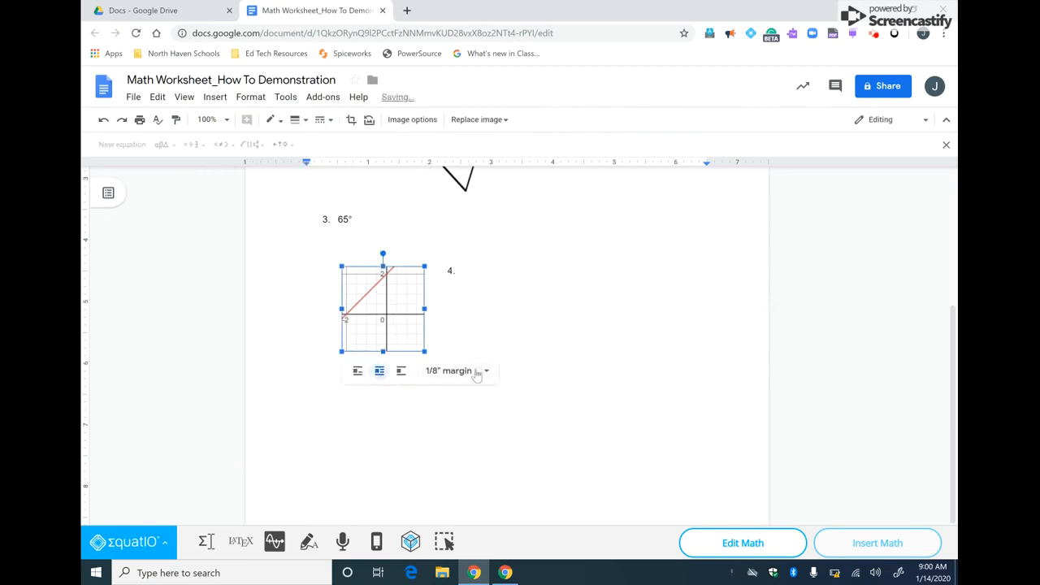
click(477, 372)
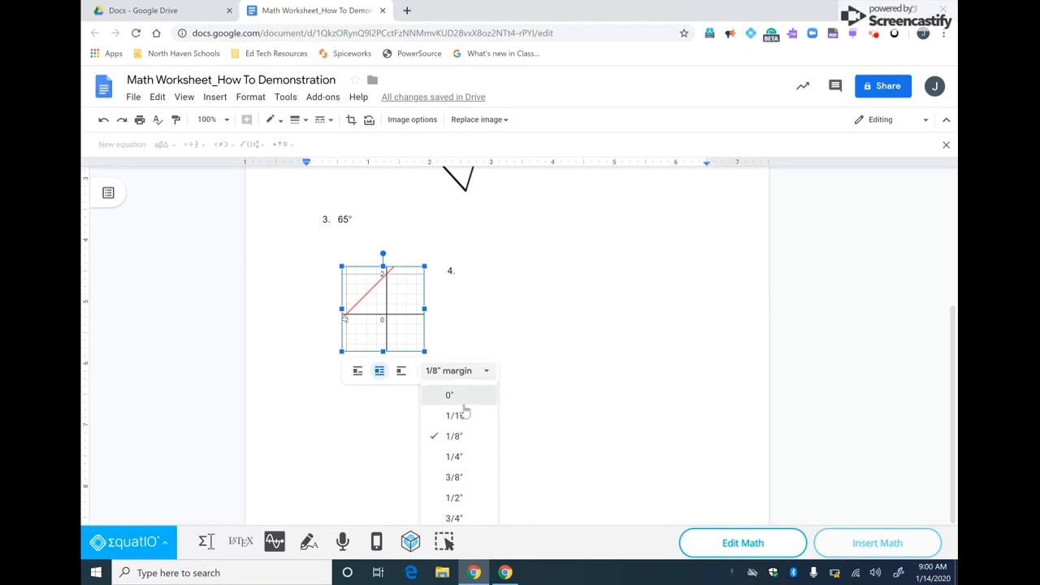
click(455, 396)
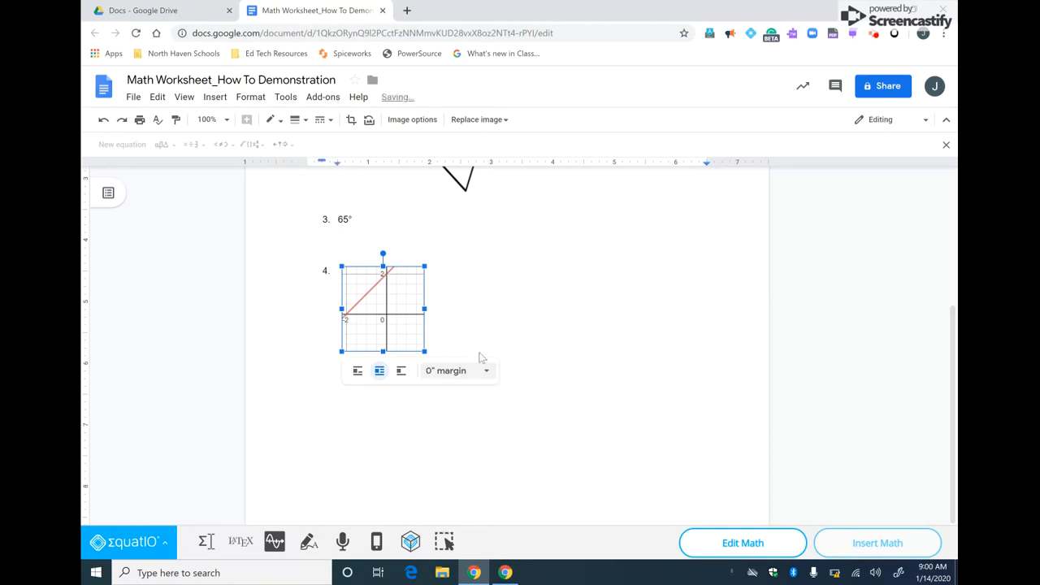
Add new lines after the number 4 so that list item 5 sits below the graph
click(337, 275)
key(Return)
key(Return)
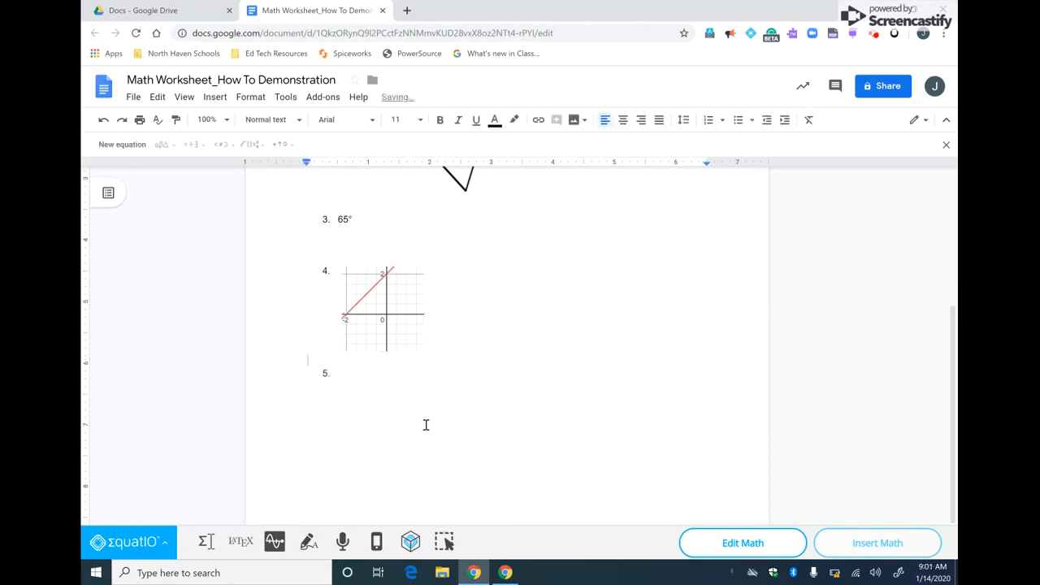
Switch to EquatIO mathspace and place an angle smart shape on the canvas
click(411, 542)
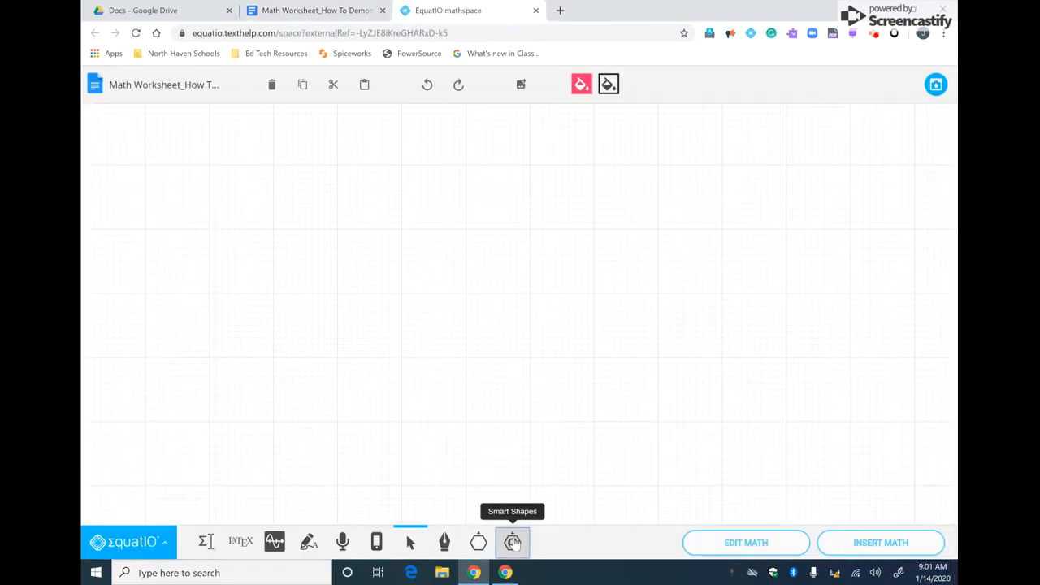
click(513, 543)
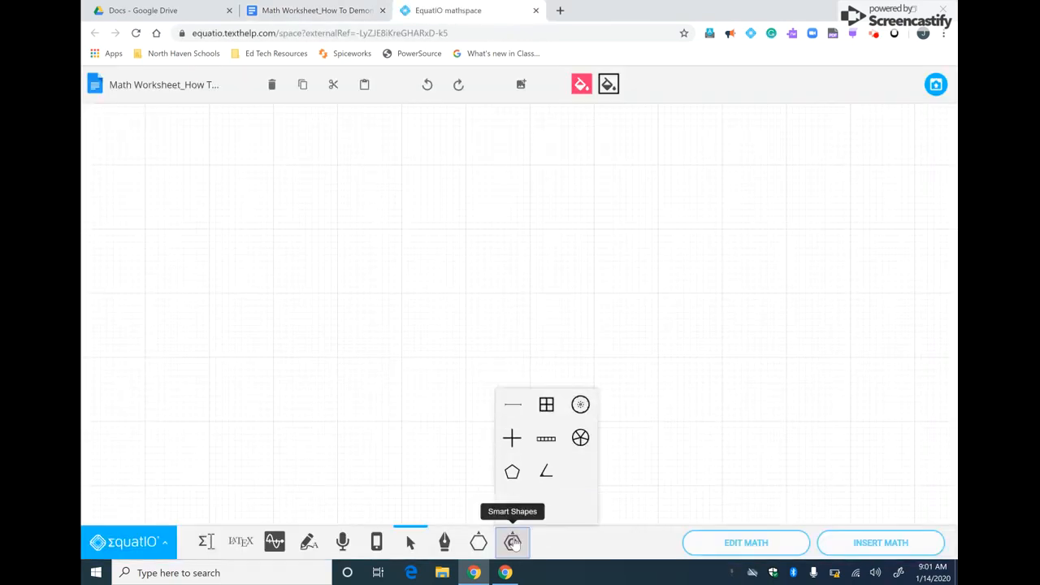
click(546, 473)
click(596, 249)
click(558, 299)
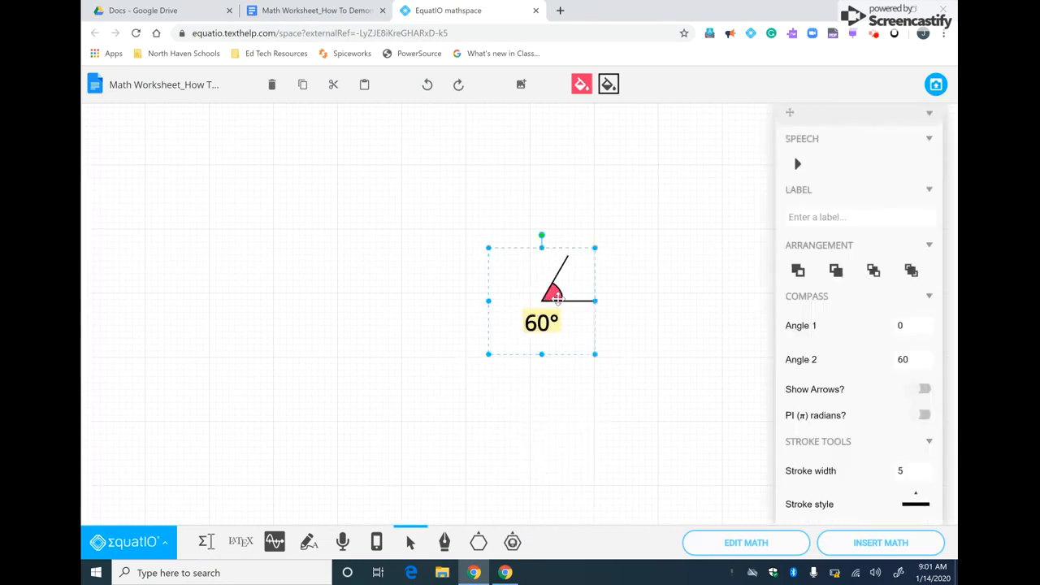
Set the angle shape's Angle 2 to 35 and its Angle 1 to 10
drag(920, 363, 920, 363)
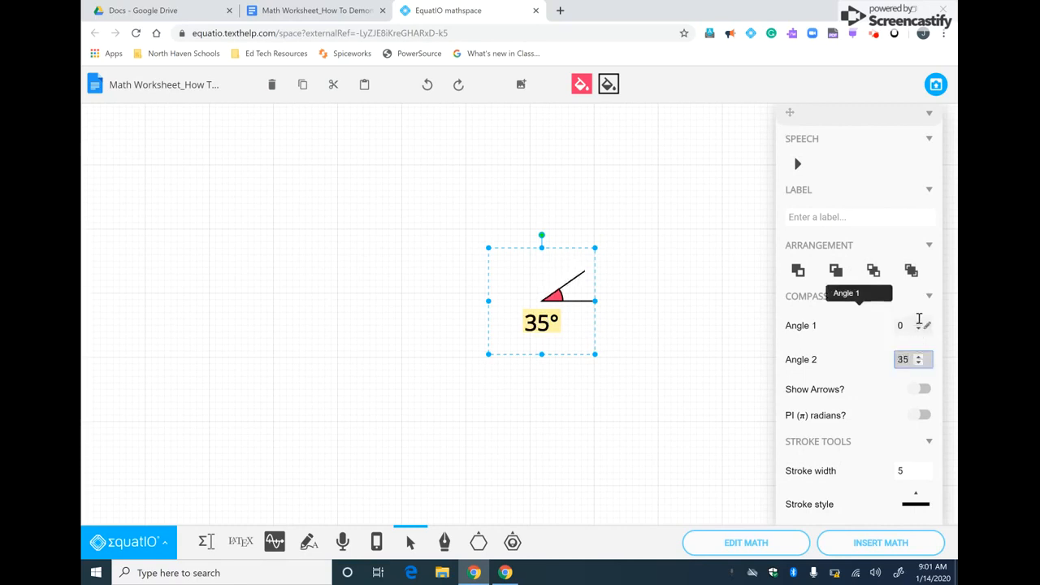
click(921, 324)
click(921, 324)
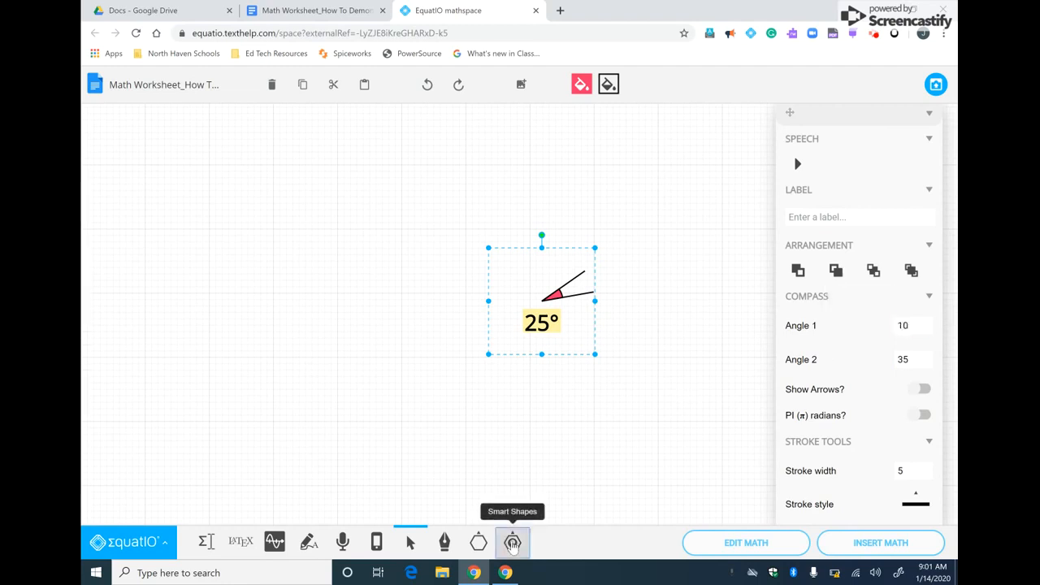
Examine the available smart shapes and the full library of ready-made shapes, from coins and prisms to vehicles and gear wheels
click(513, 543)
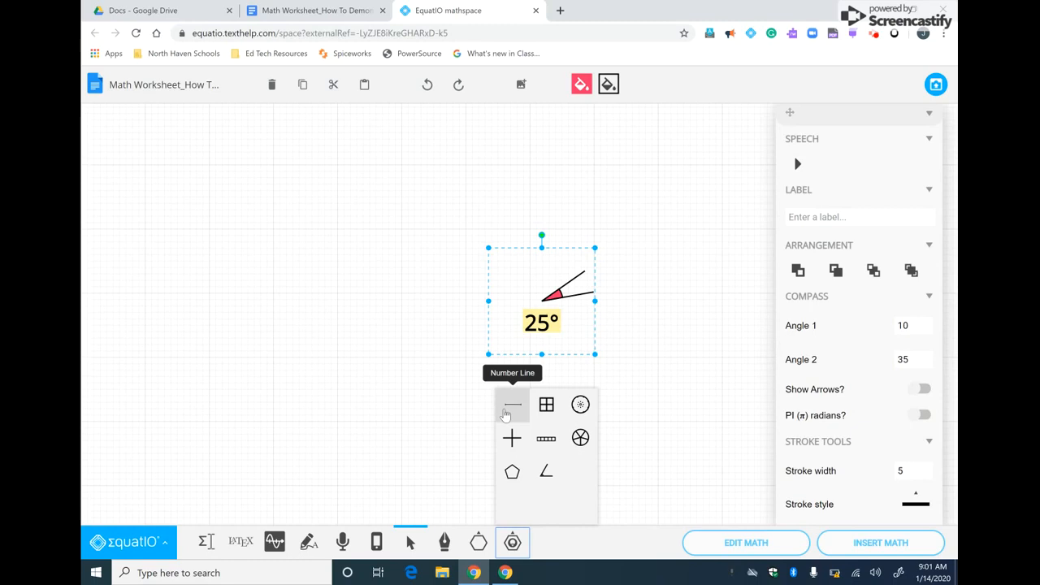
click(643, 392)
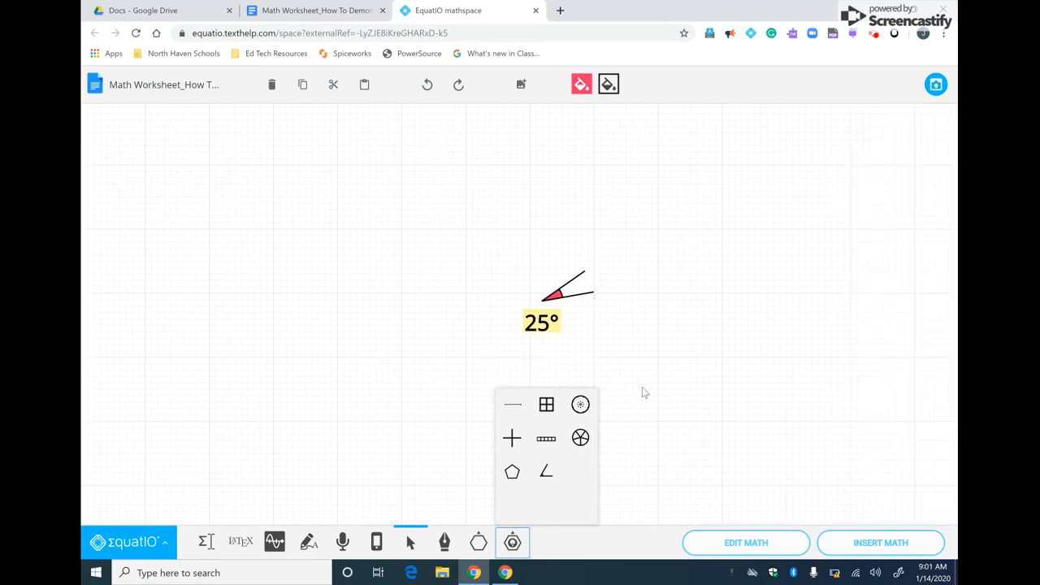
click(480, 547)
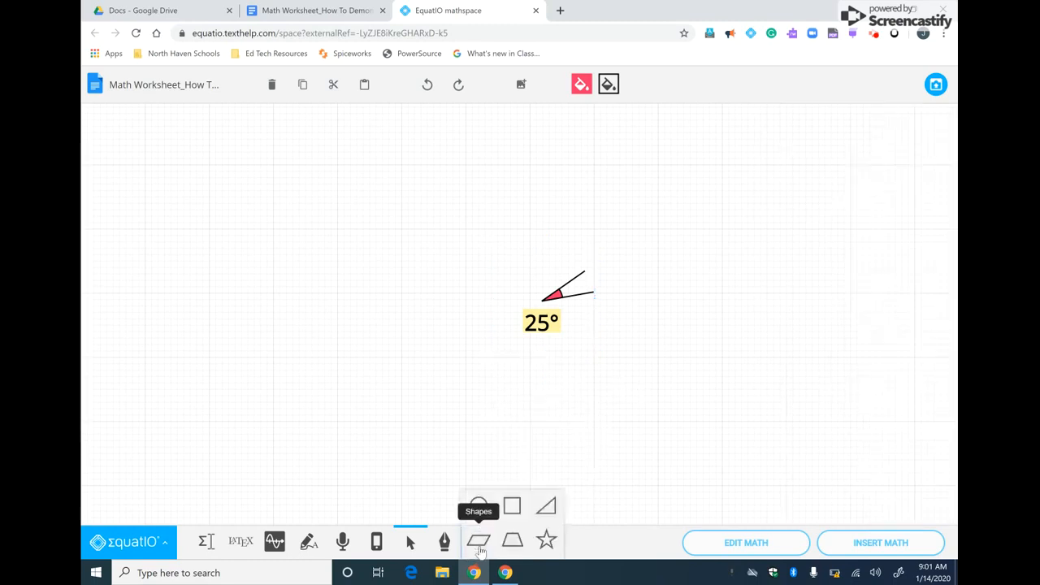
click(546, 507)
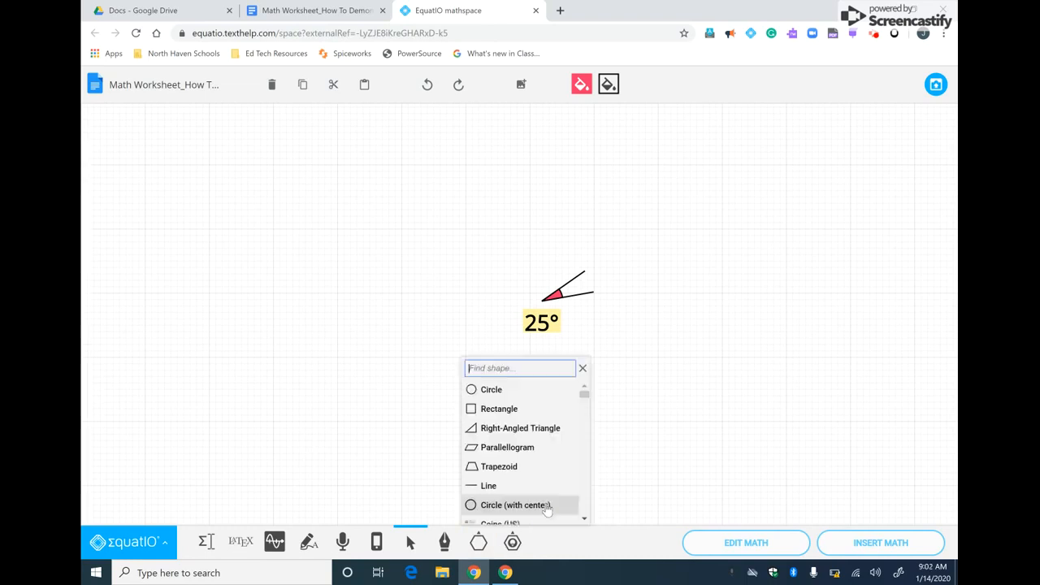
scroll(529, 464, down, 6)
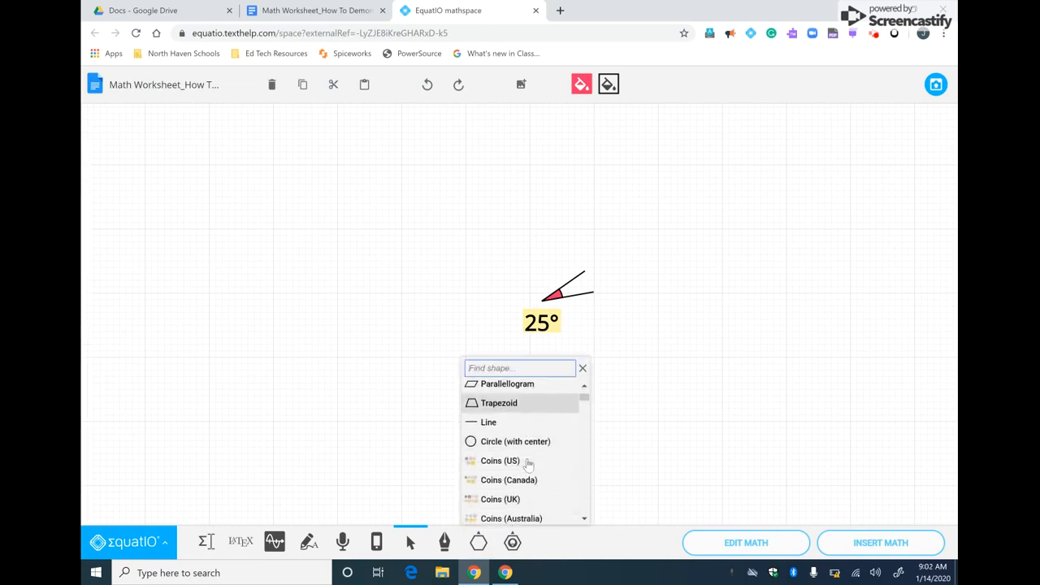
scroll(529, 465, down, 10)
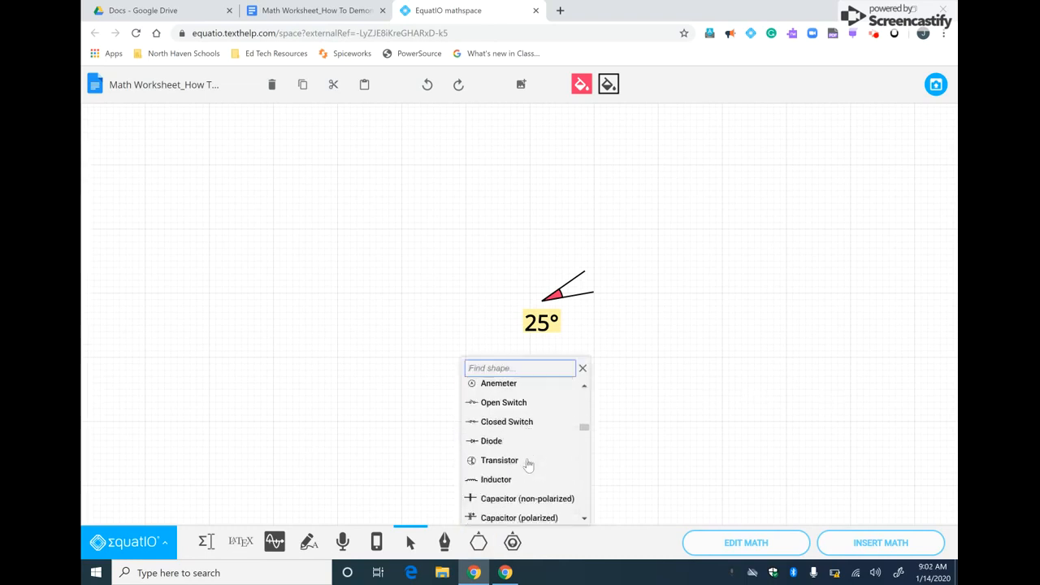
scroll(529, 464, down, 5)
scroll(527, 459, up, 4)
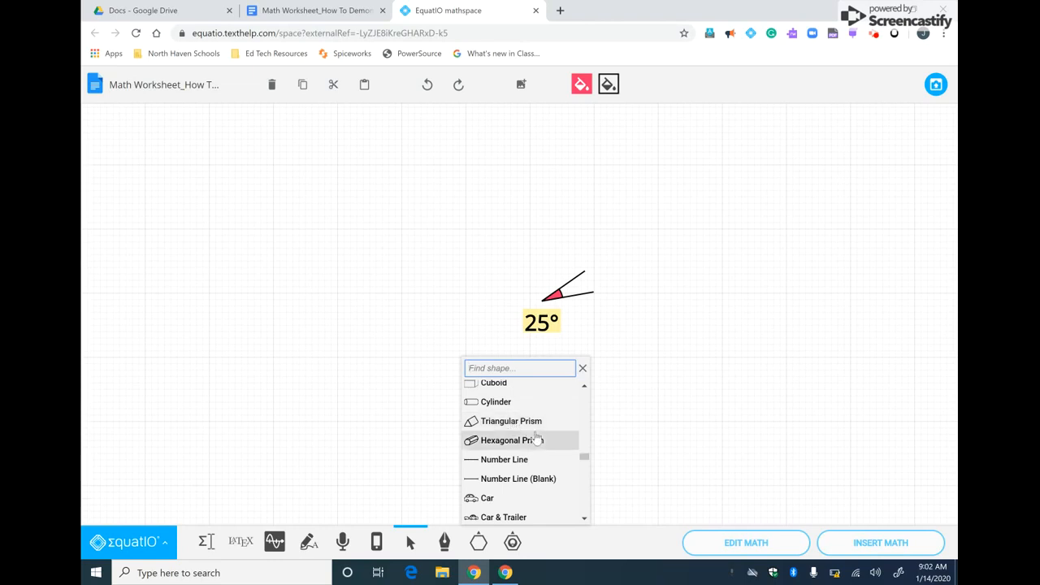
scroll(537, 439, down, 1)
scroll(536, 439, down, 1)
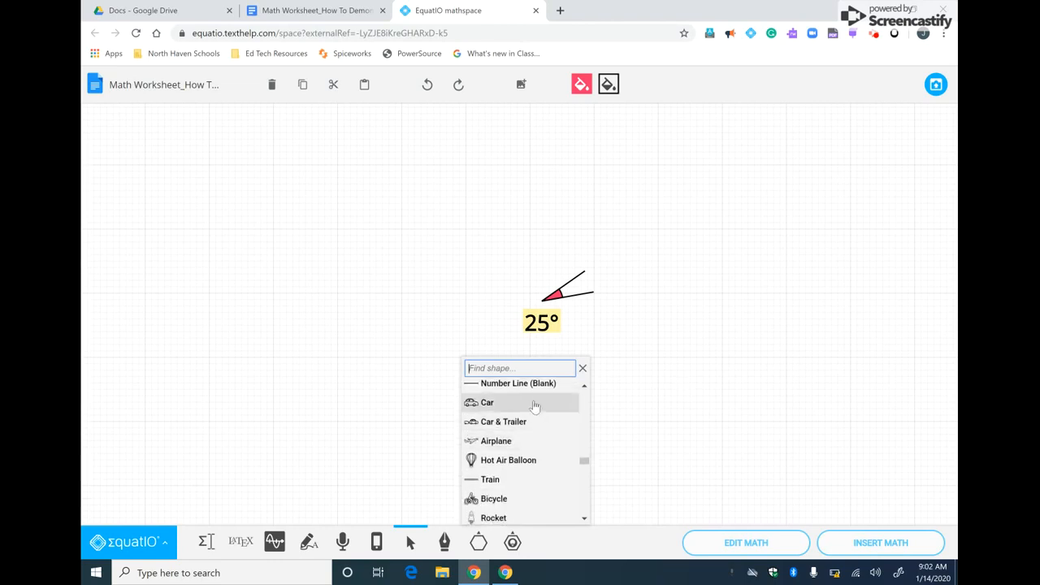
scroll(536, 466, down, 4)
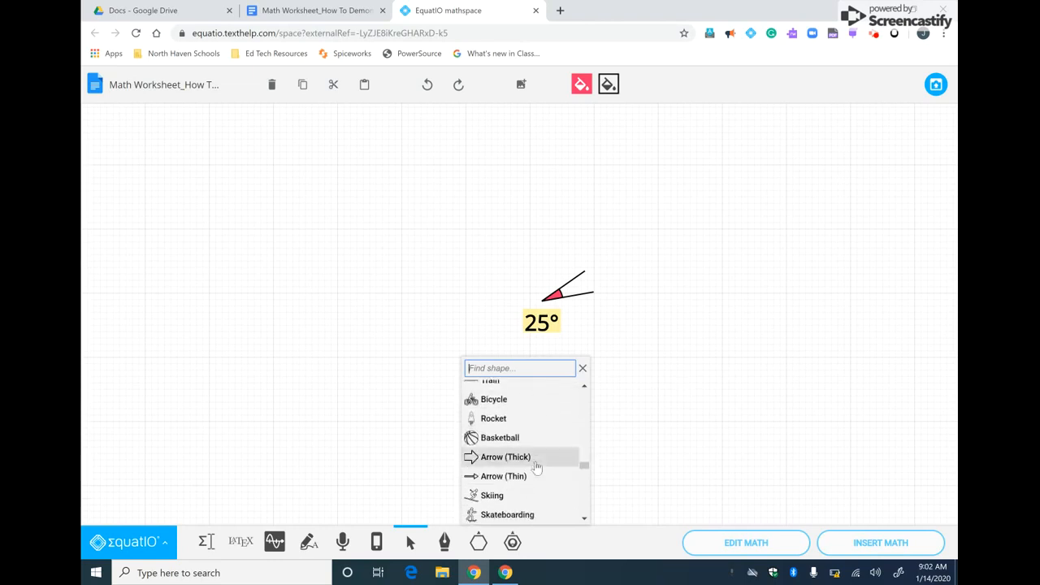
scroll(537, 469, down, 2)
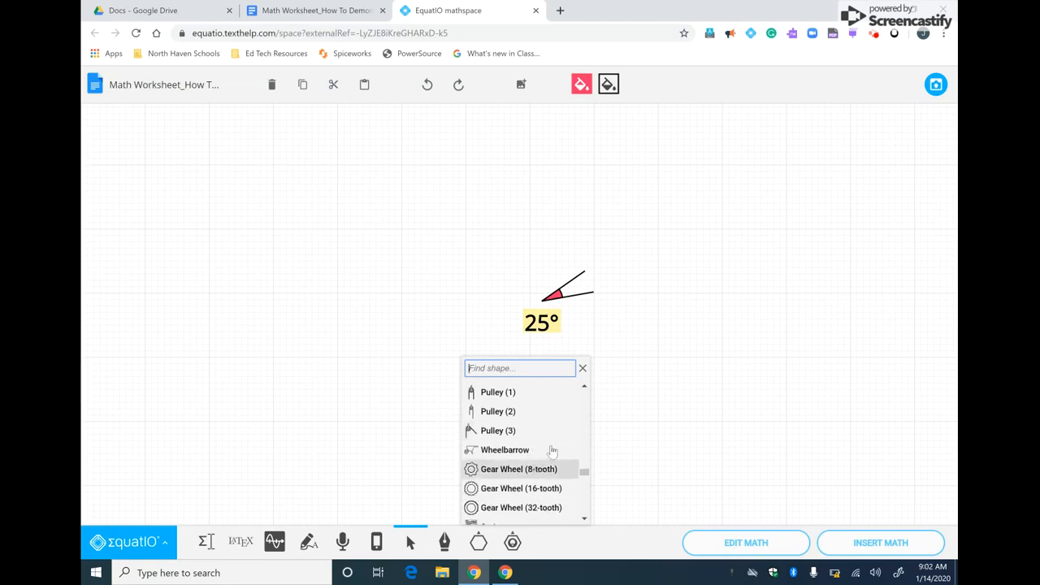
click(583, 372)
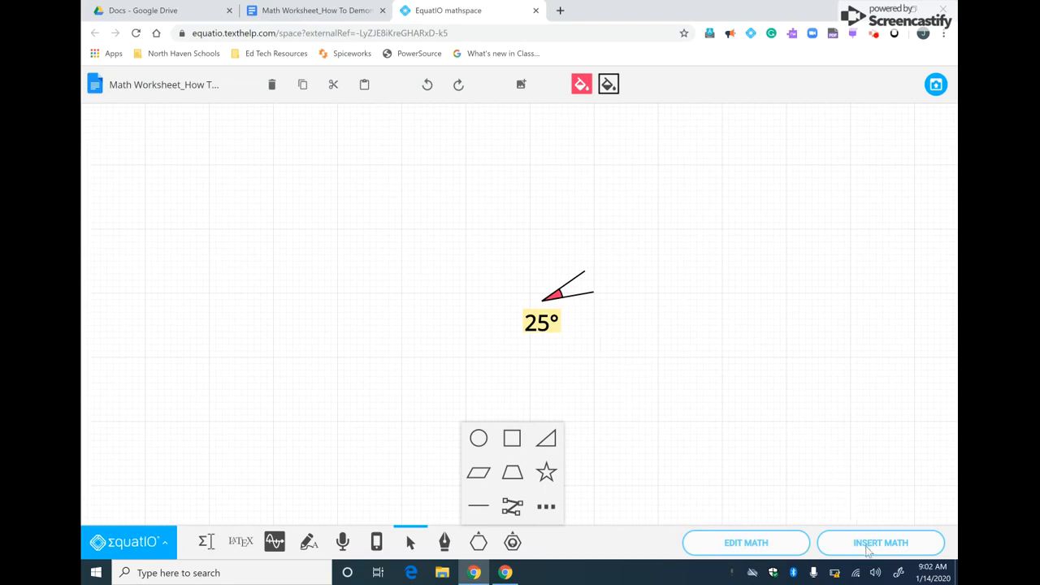
Insert the angle drawing into the Google Docs worksheet and set it to wrap text with a 0" margin
click(942, 95)
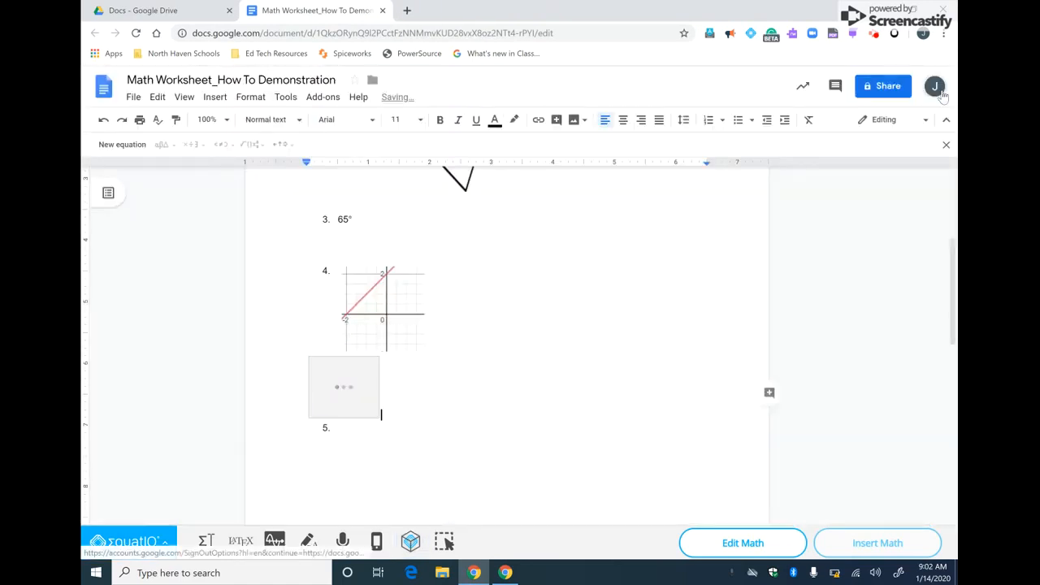
click(352, 383)
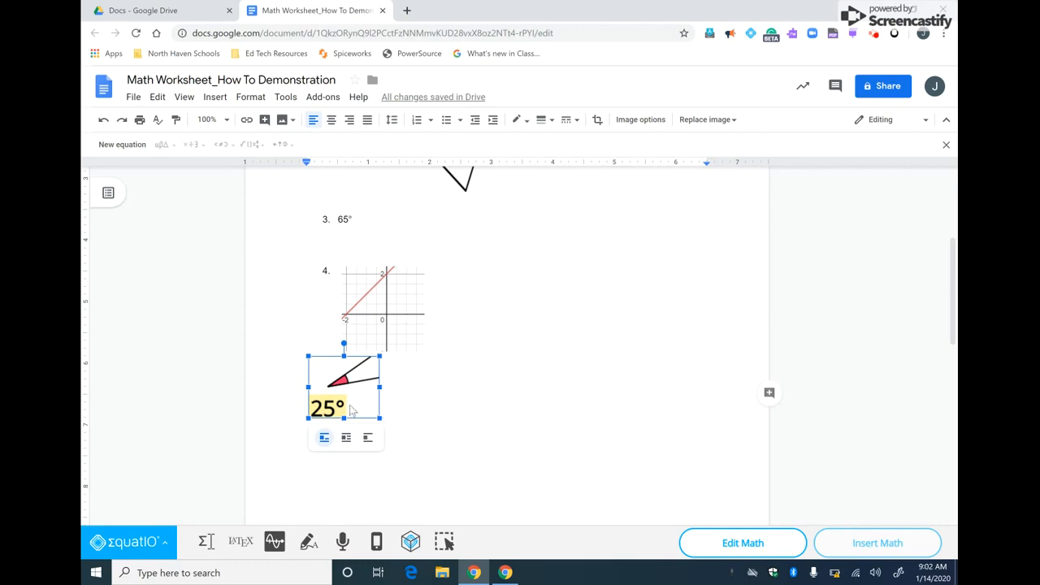
click(346, 446)
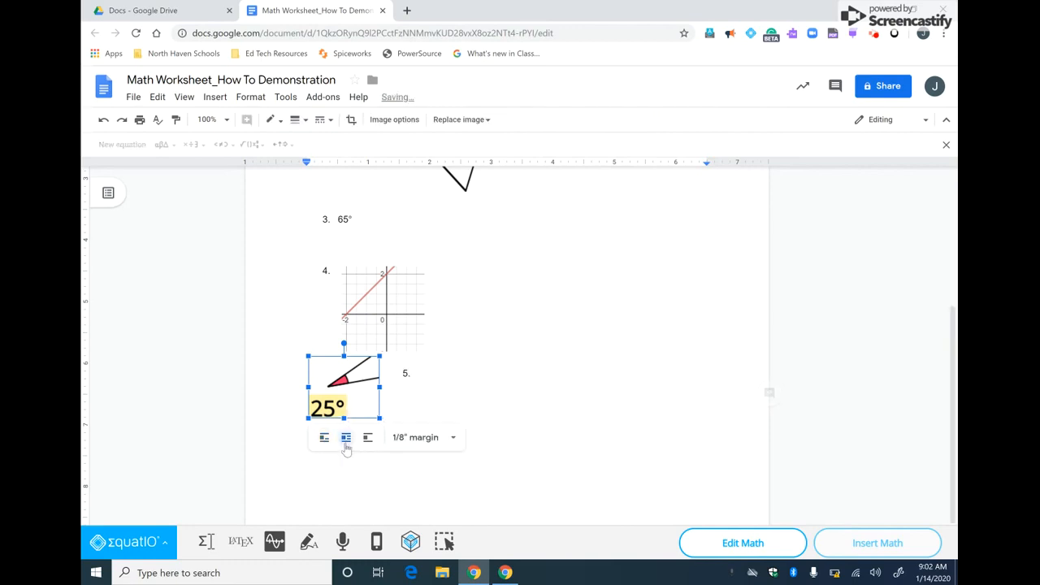
click(439, 447)
click(443, 268)
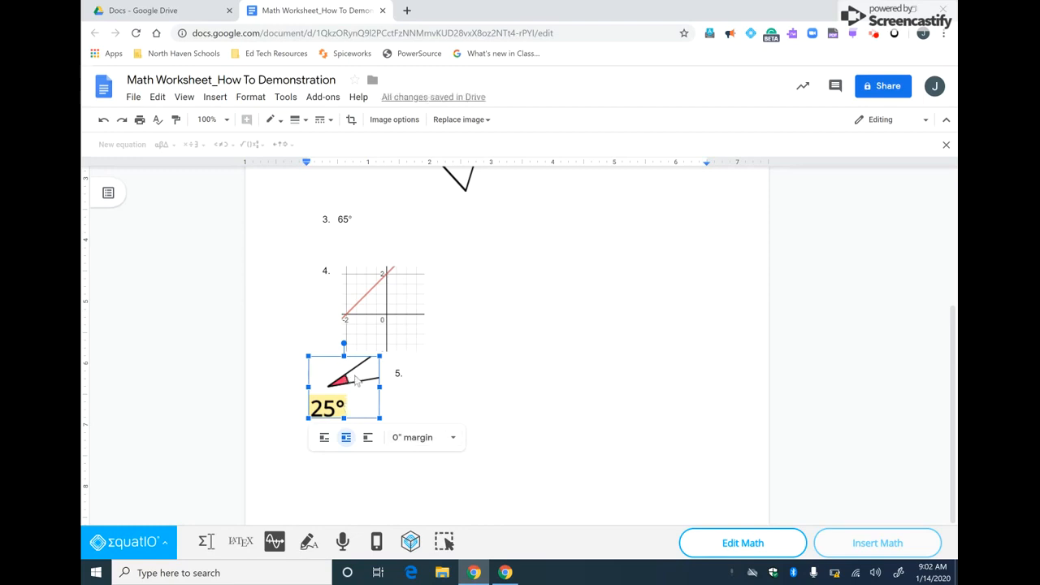
Move the angle image next to the number 5 and crop its lower part to cut off the 25° label
drag(363, 388, 386, 413)
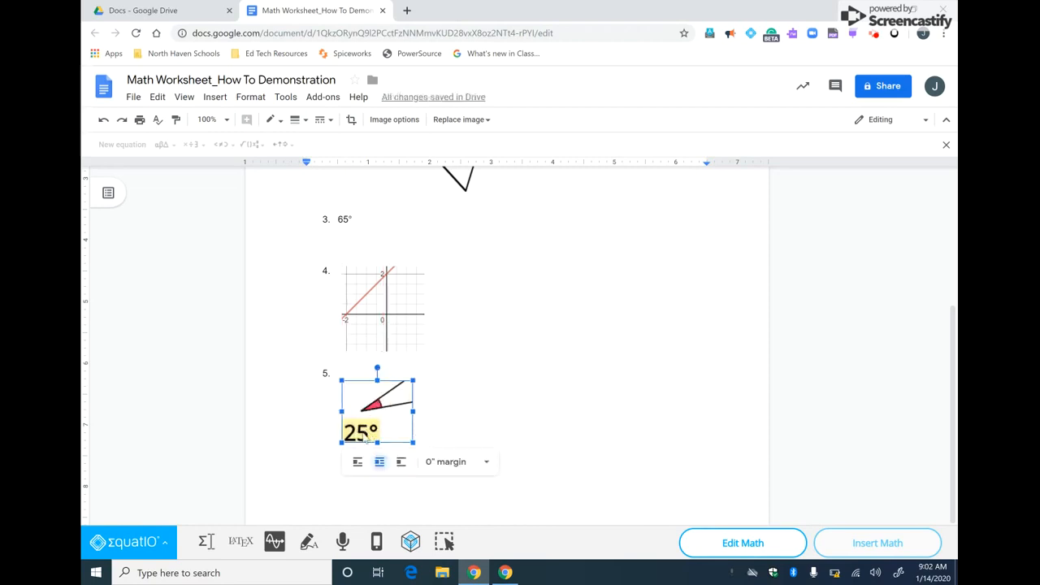
click(351, 121)
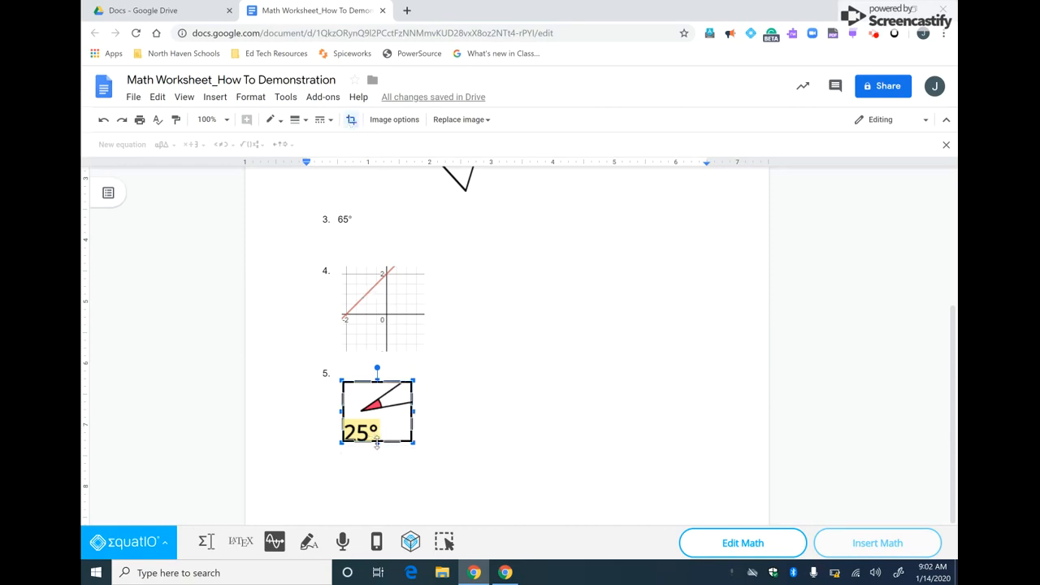
drag(377, 443, 377, 415)
click(478, 415)
scroll(752, 276, up, 3)
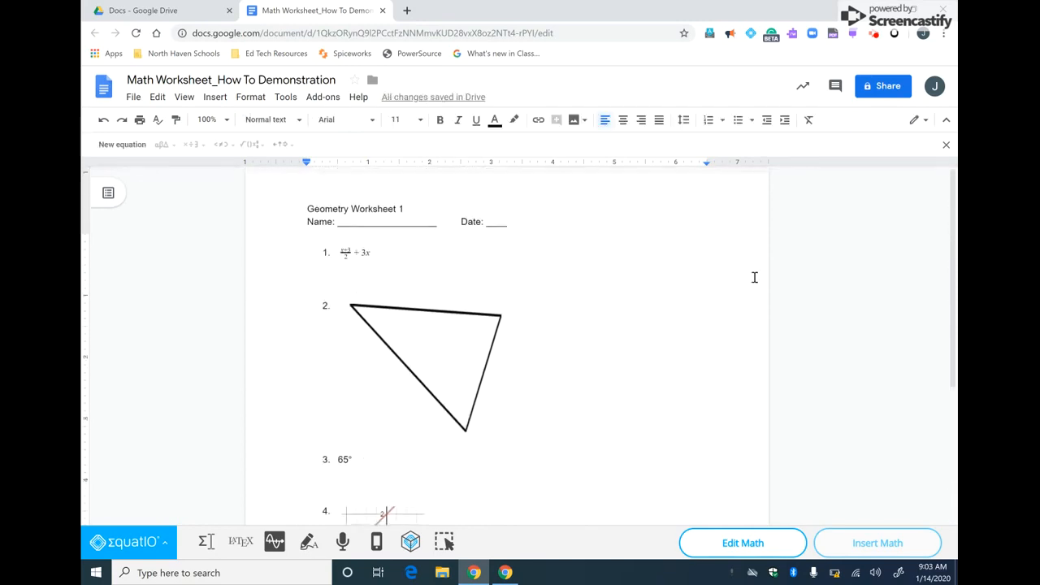